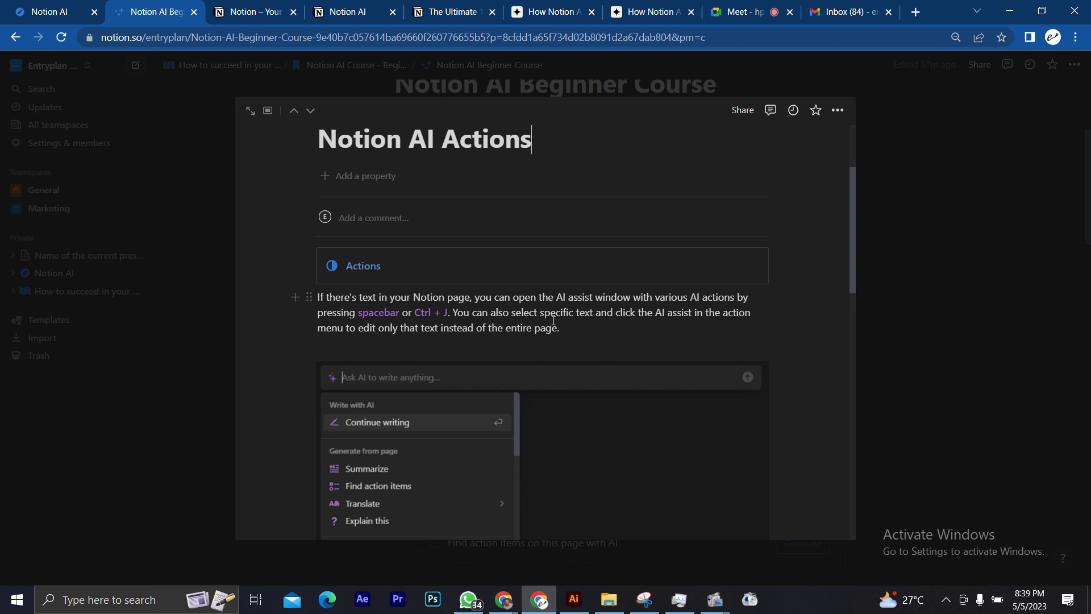
Step: Generate an AI summary of the paragraph below the Actions heading
{"action": "scroll", "coordinate": [563, 326], "scroll_direction": "down", "scroll_amount": 2}
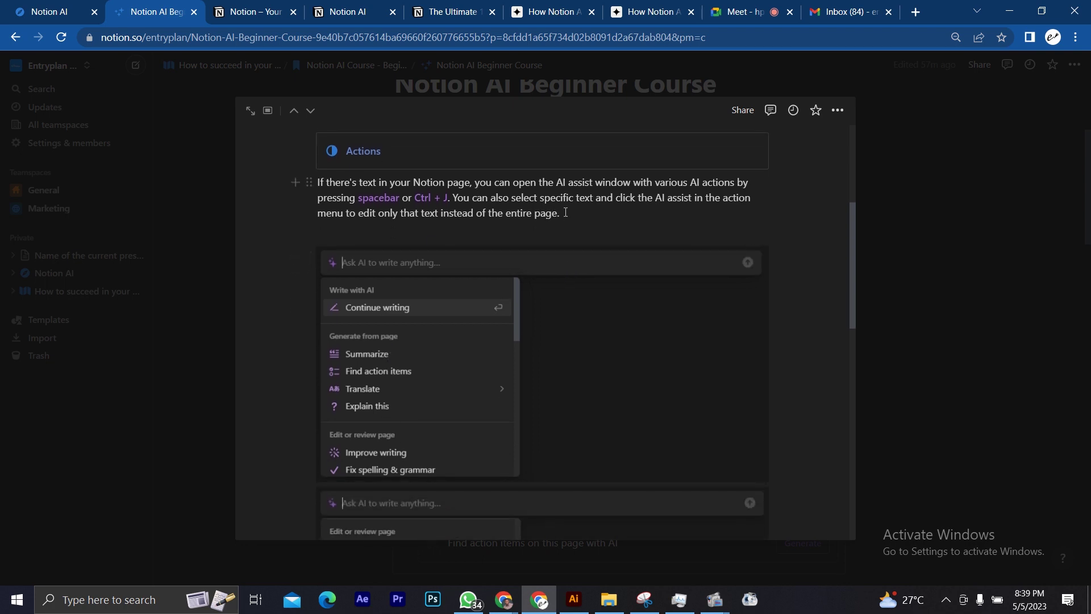
{"action": "left_click_drag", "start_coordinate": [565, 213], "coordinate": [319, 183]}
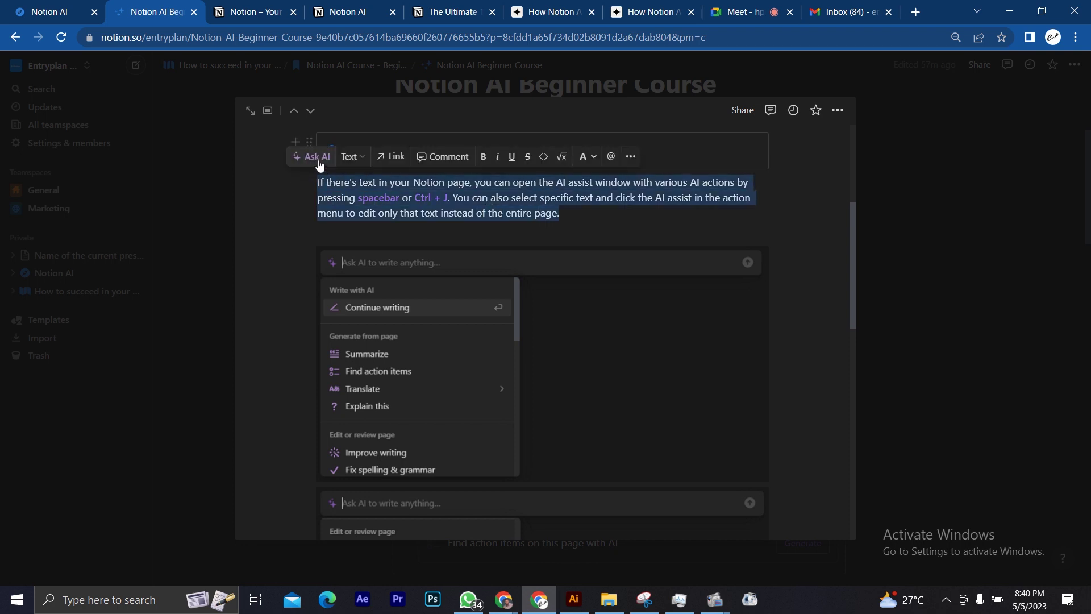
{"action": "left_click", "coordinate": [319, 161]}
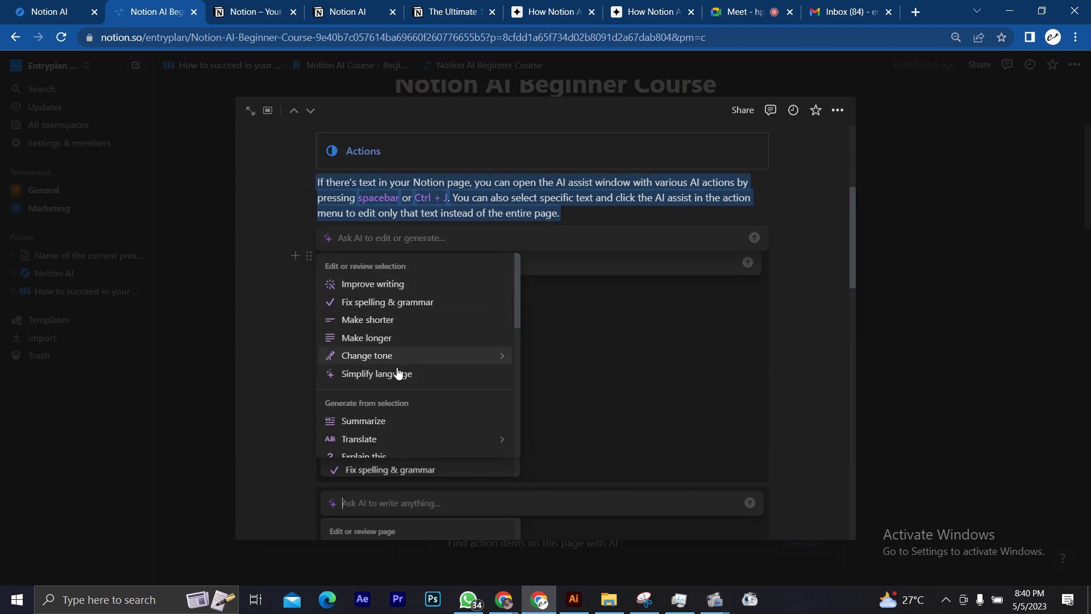
{"action": "scroll", "coordinate": [397, 385], "scroll_direction": "down", "scroll_amount": 2}
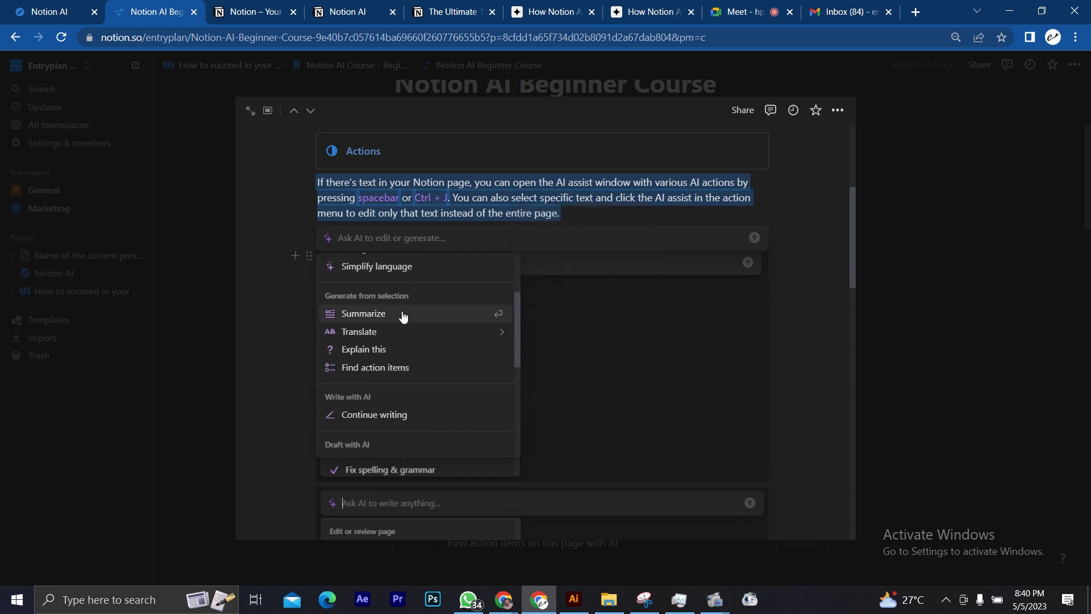
{"action": "left_click", "coordinate": [403, 316]}
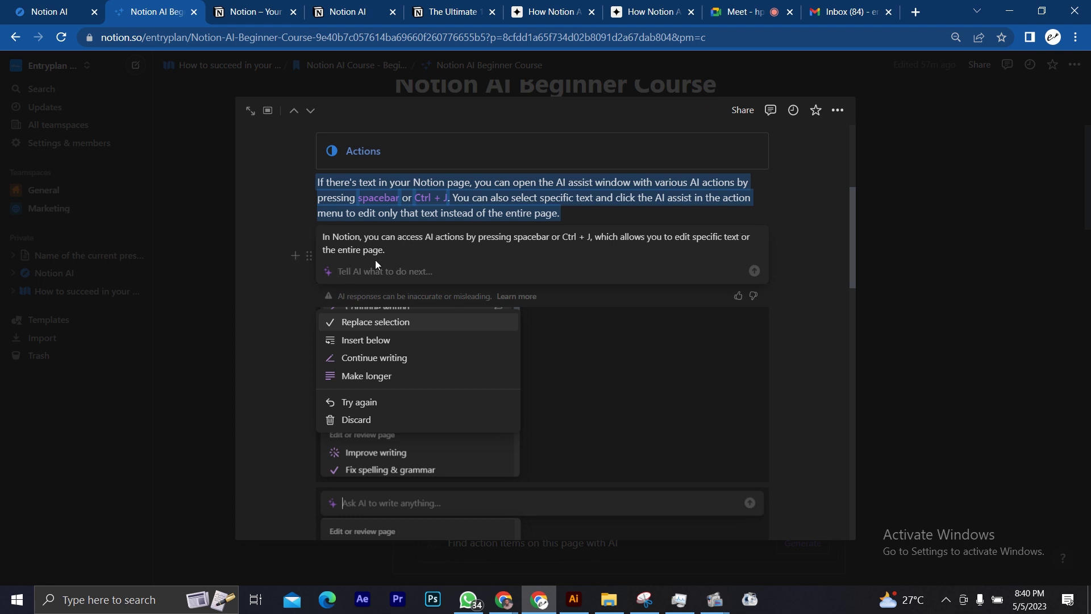
Step: Expand the AI summary with Make longer and Continue writing, and insert the result below the original paragraph
{"action": "left_click", "coordinate": [396, 378]}
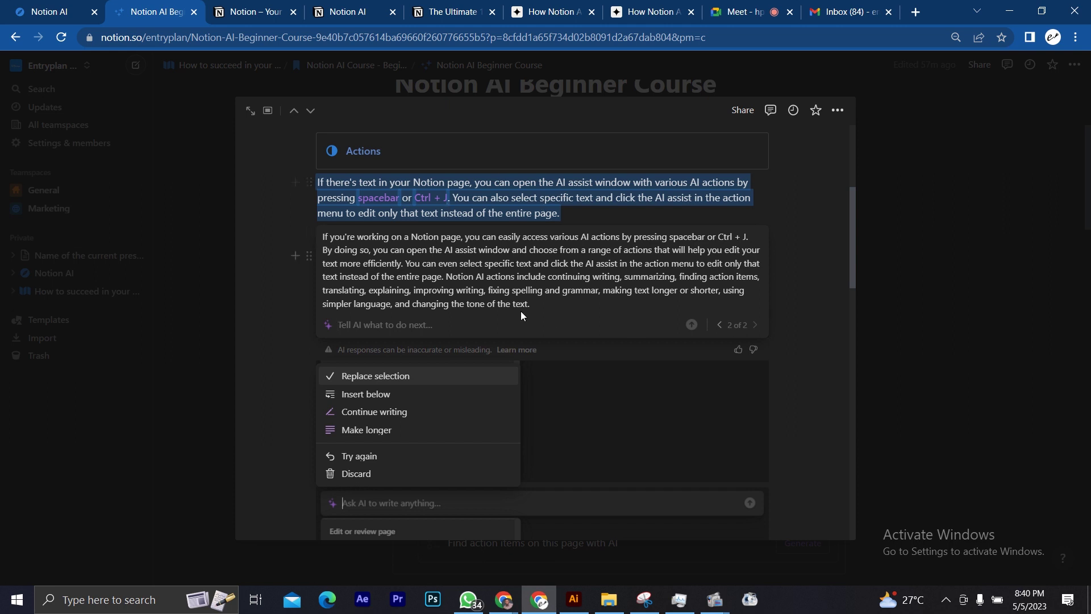
{"action": "left_click", "coordinate": [431, 419]}
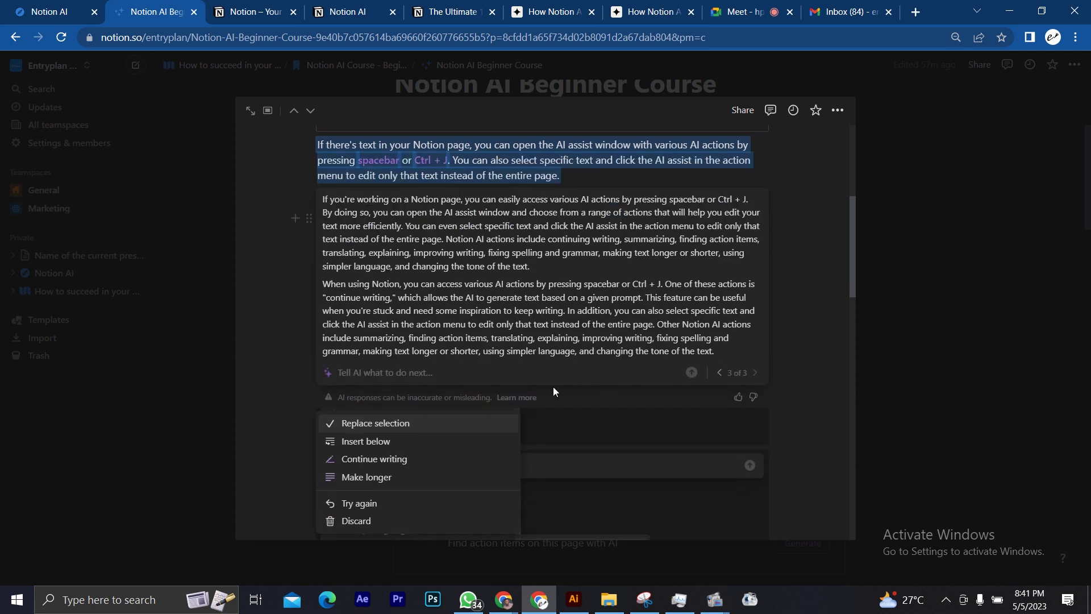
{"action": "left_click", "coordinate": [418, 447]}
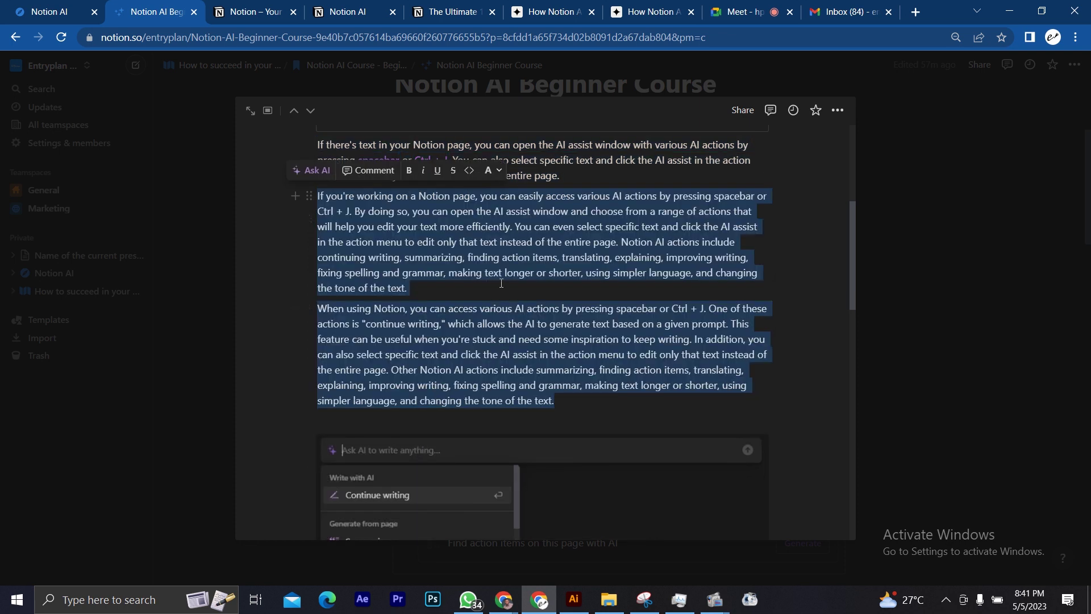
Step: Delete the two AI-generated paragraphs inserted below the original Actions paragraph
{"action": "scroll", "coordinate": [502, 283], "scroll_direction": "up", "scroll_amount": 3}
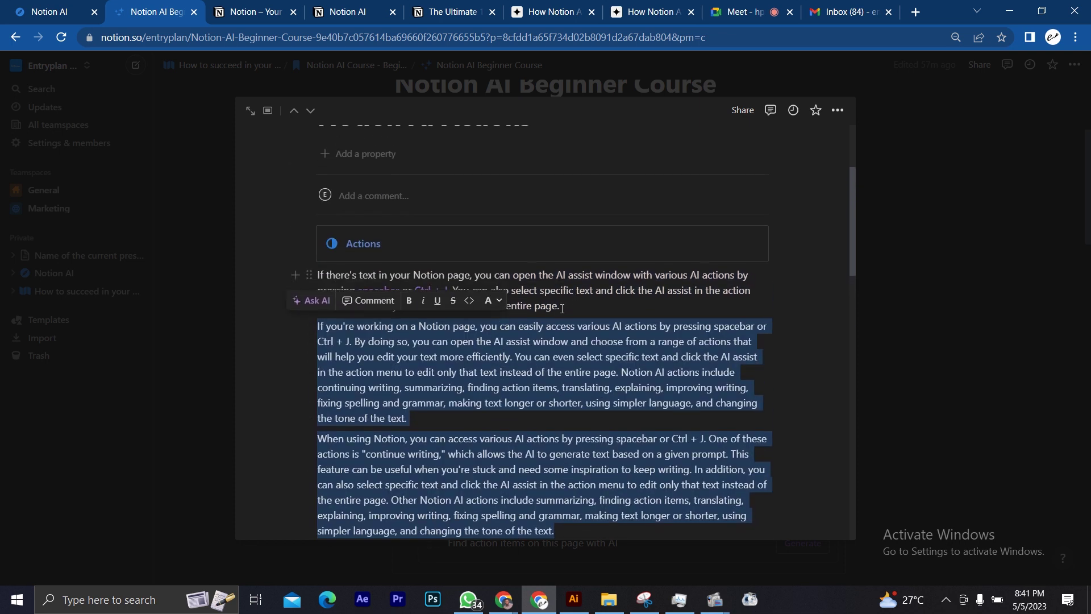
{"action": "left_click", "coordinate": [562, 309]}
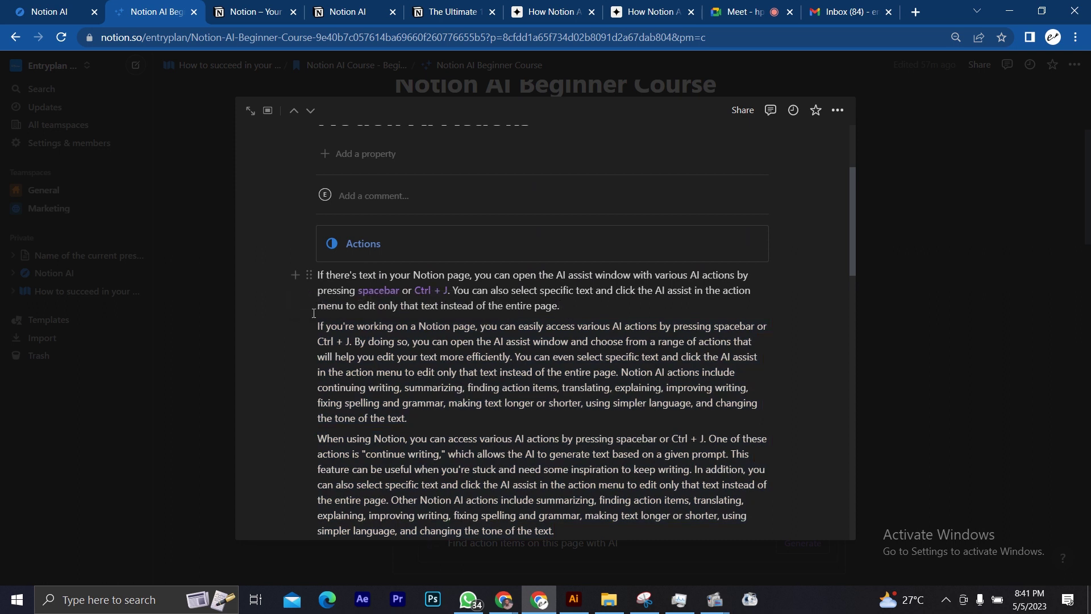
{"action": "left_click_drag", "start_coordinate": [318, 326], "coordinate": [593, 491]}
{"action": "key", "text": "BackSpace"}
{"action": "key", "text": "space"}
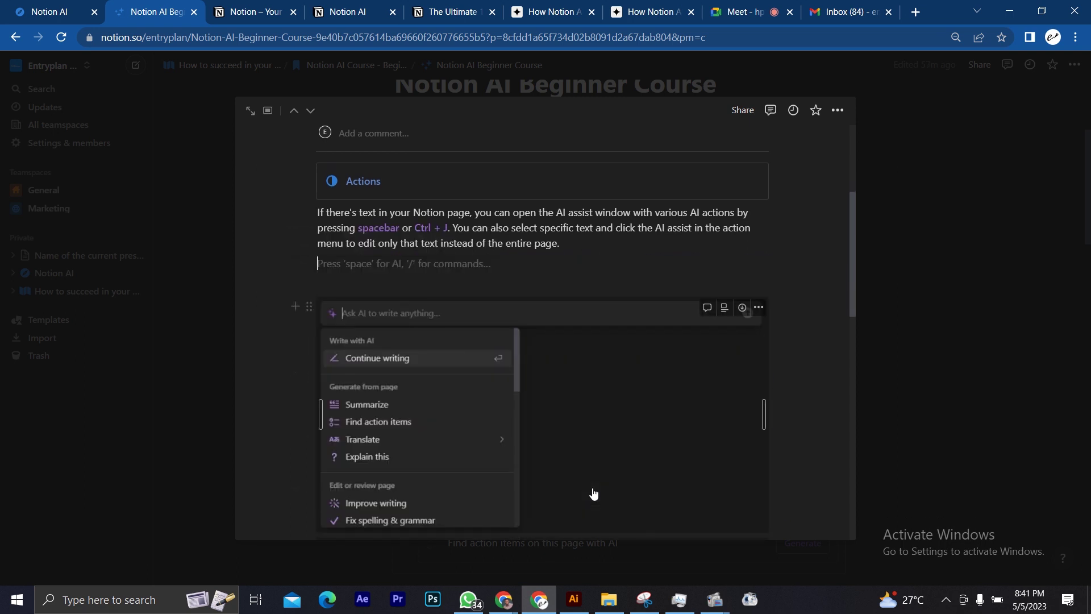
Step: Read the descriptions of Continue writing, Summarize and Find action items in the "Notion AI actions and what they do" list
{"action": "scroll", "coordinate": [593, 493], "scroll_direction": "down", "scroll_amount": 10}
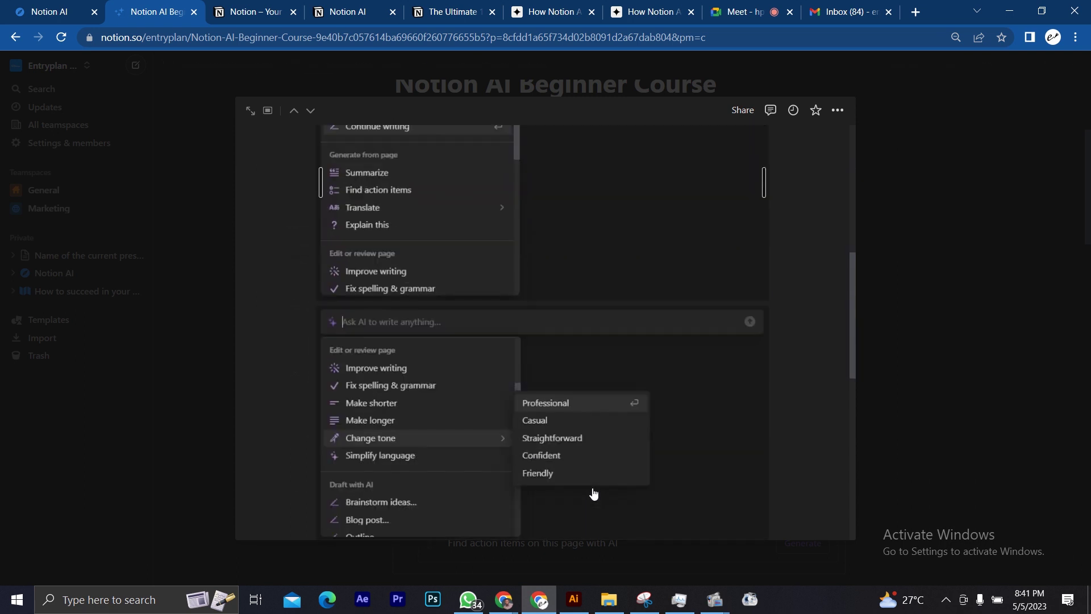
{"action": "scroll", "coordinate": [594, 494], "scroll_direction": "down", "scroll_amount": 3}
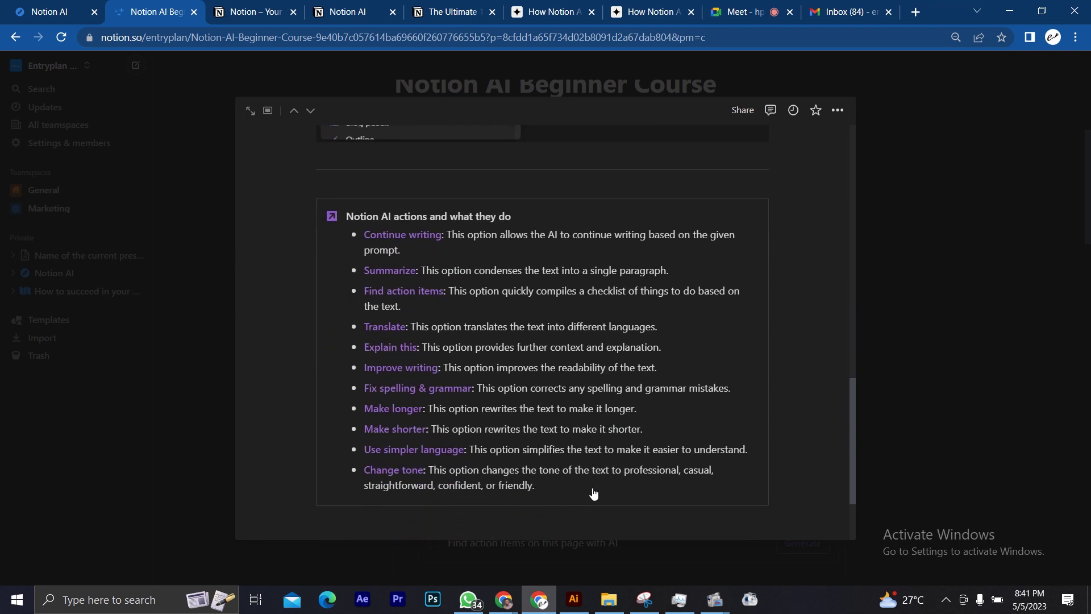
{"action": "left_click", "coordinate": [521, 194]}
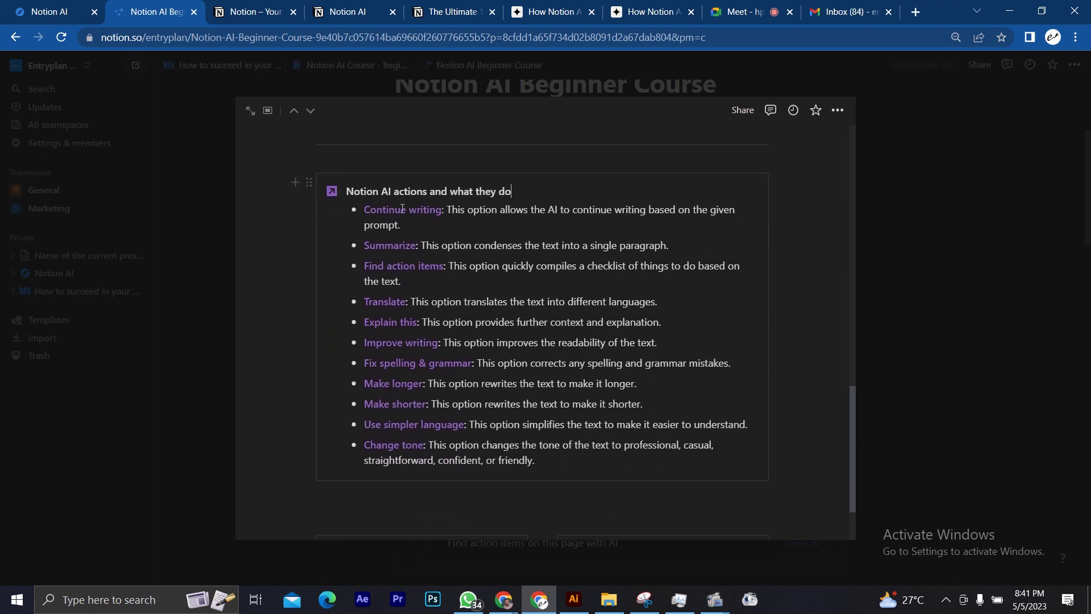
{"action": "left_click_drag", "start_coordinate": [365, 209], "coordinate": [442, 209]}
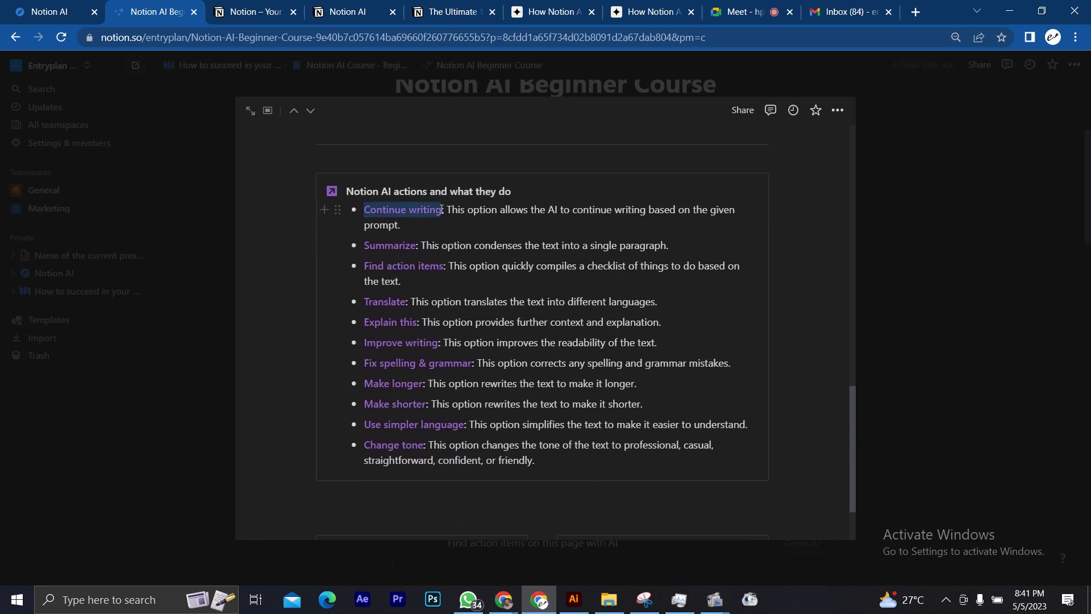
{"action": "left_click", "coordinate": [443, 210]}
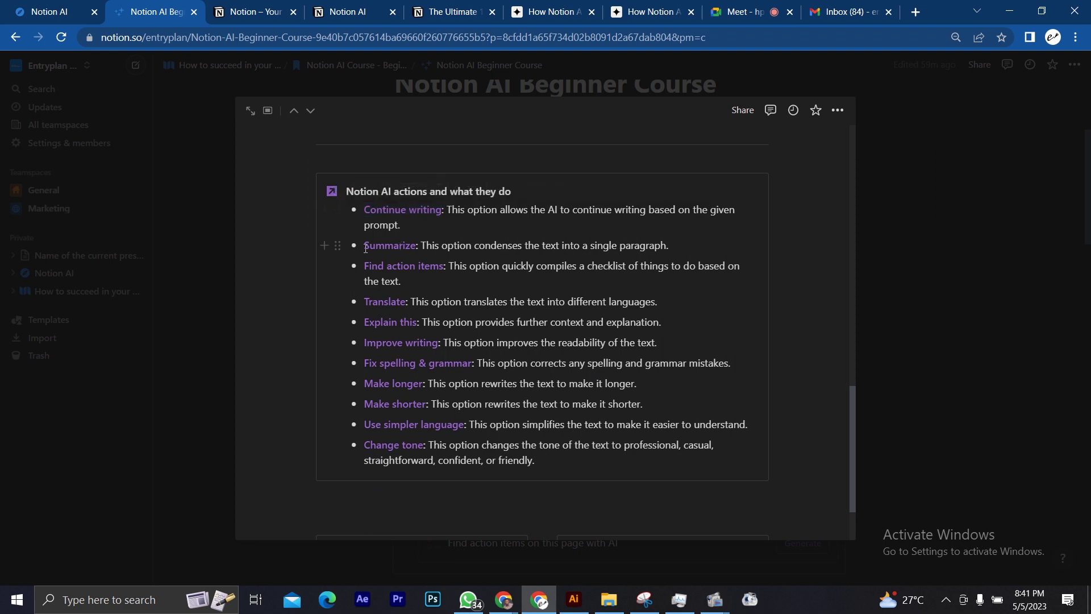
{"action": "left_click_drag", "start_coordinate": [365, 247], "coordinate": [417, 248]}
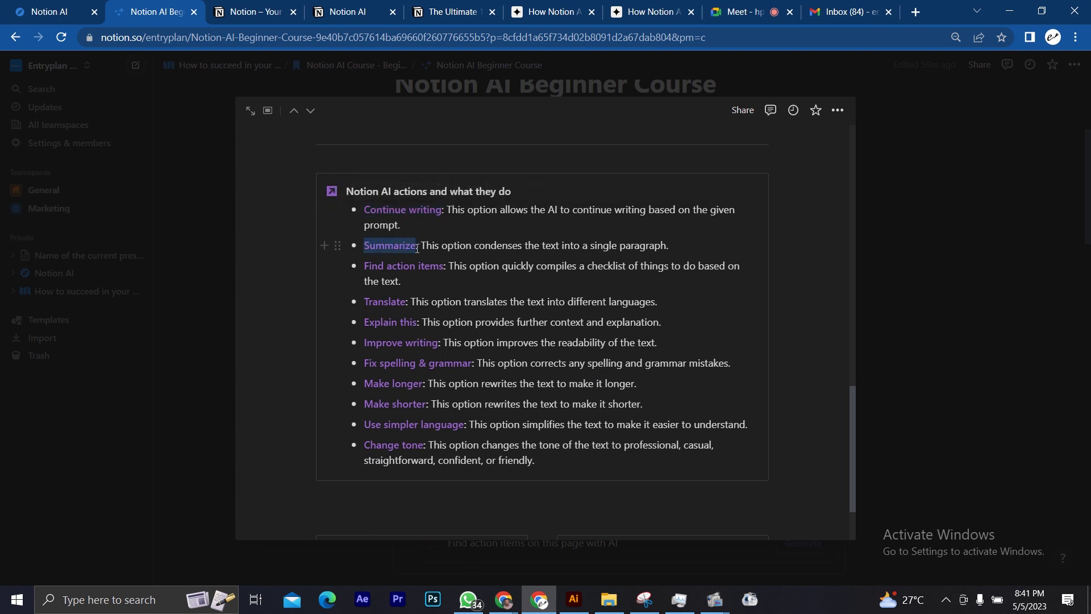
{"action": "left_click", "coordinate": [441, 267]}
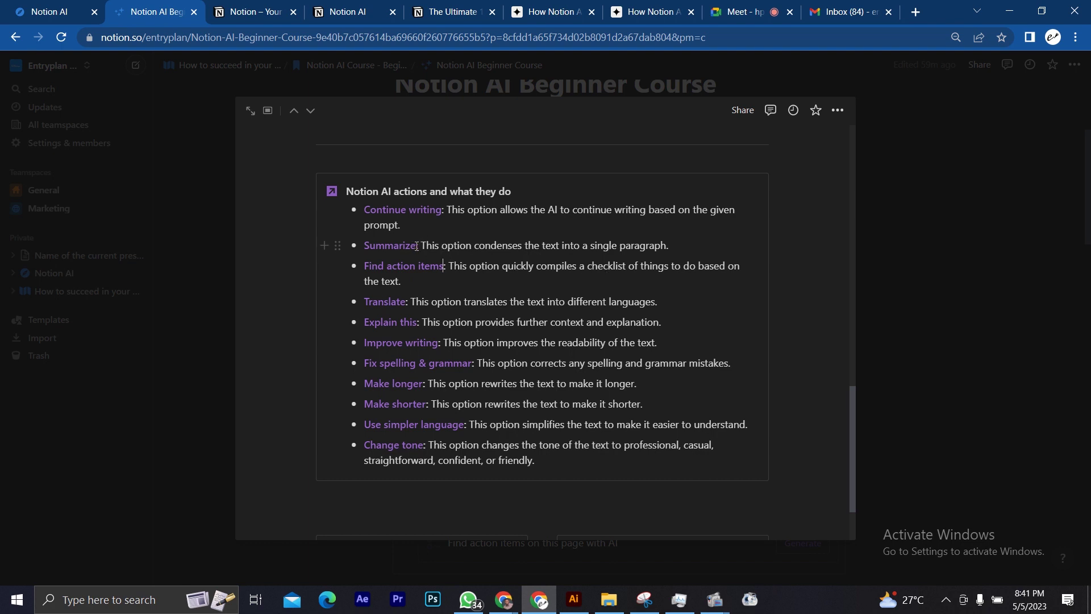
{"action": "left_click_drag", "start_coordinate": [417, 246], "coordinate": [364, 245]}
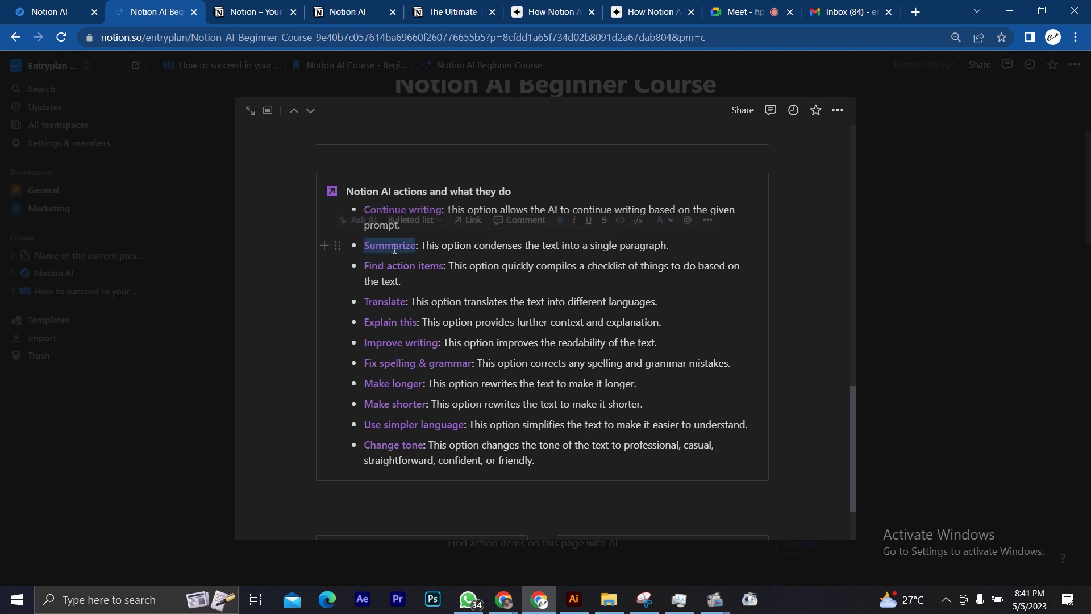
{"action": "left_click", "coordinate": [445, 266]}
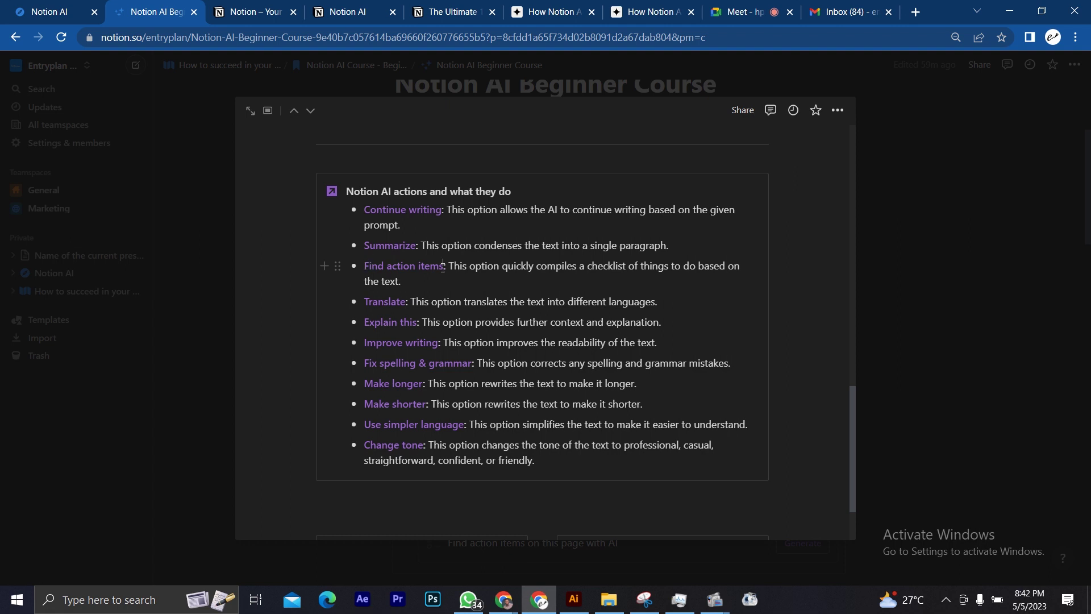
{"action": "left_click_drag", "start_coordinate": [443, 266], "coordinate": [365, 267]}
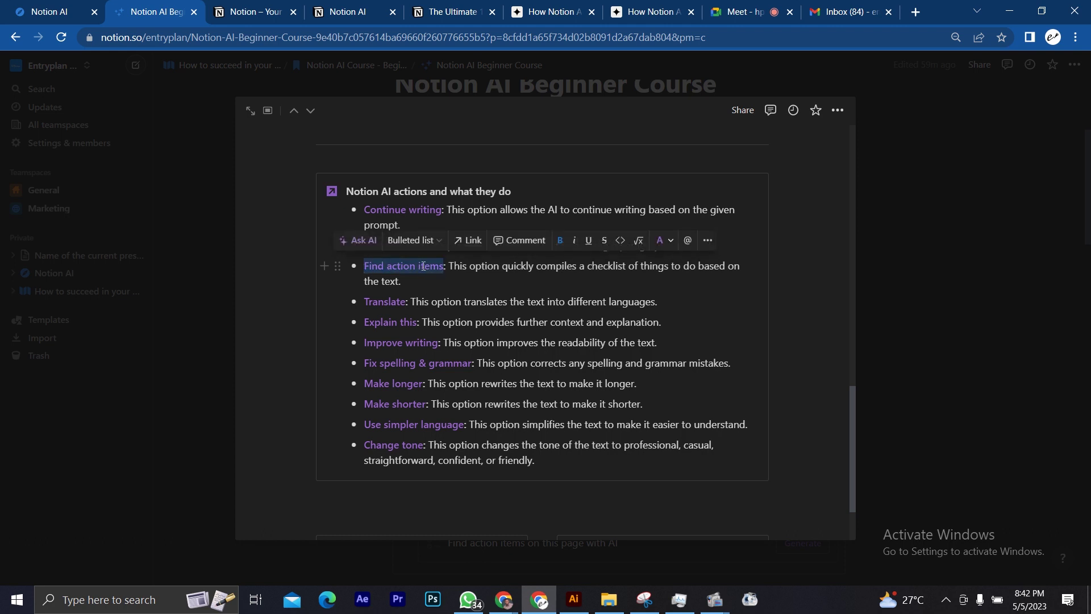
{"action": "left_click", "coordinate": [424, 267]}
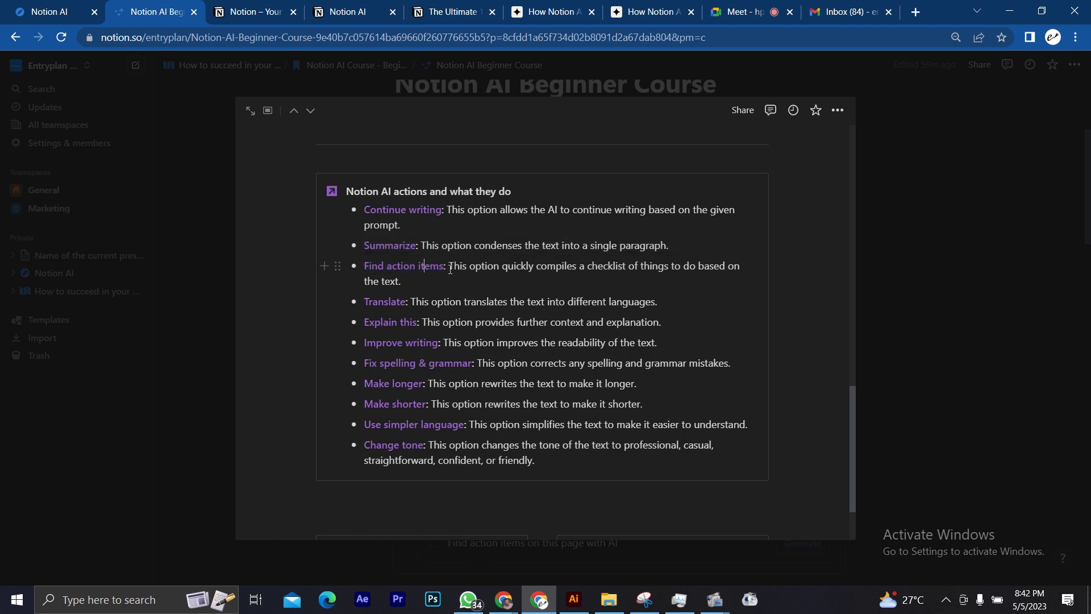
Step: Compare the AI menu image with the actions list and read the descriptions from Translate through Change tone
{"action": "scroll", "coordinate": [454, 311], "scroll_direction": "up", "scroll_amount": 5}
{"action": "mouse_move", "coordinate": [485, 308]}
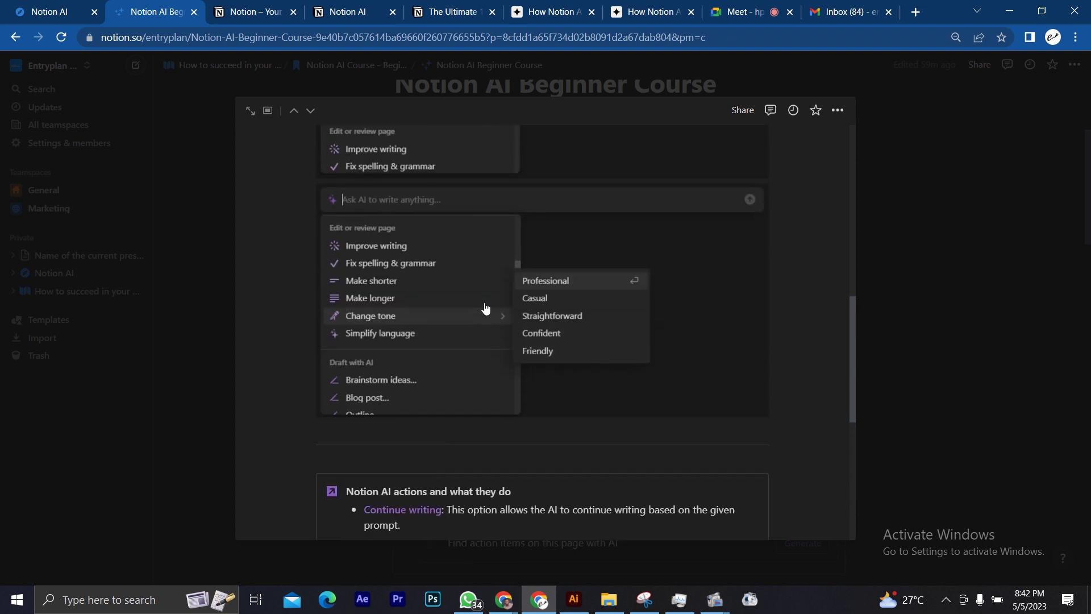
{"action": "scroll", "coordinate": [485, 308], "scroll_direction": "down", "scroll_amount": 5}
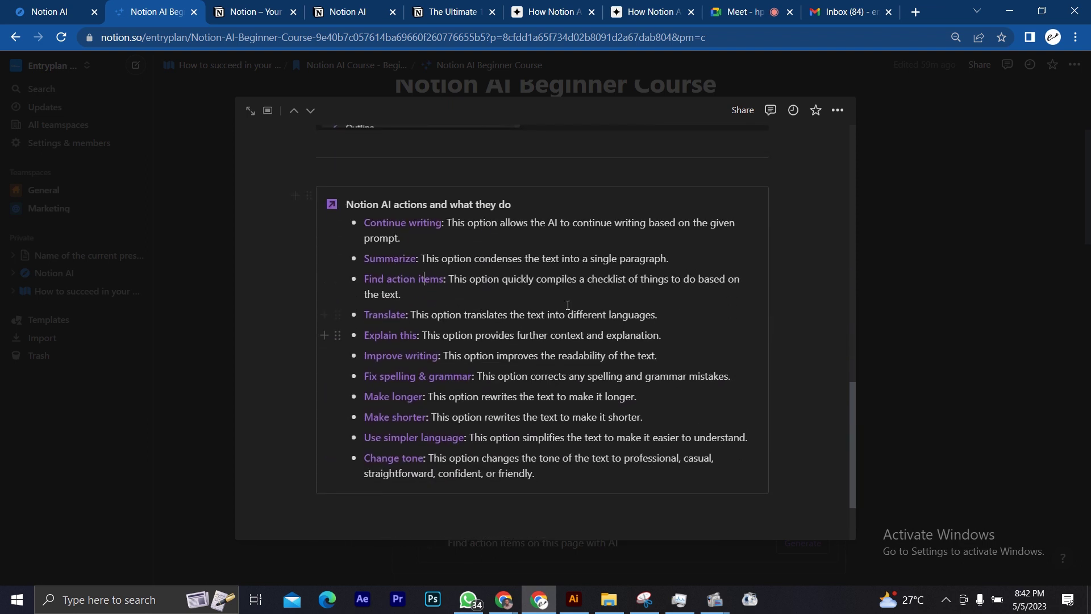
{"action": "scroll", "coordinate": [489, 337], "scroll_direction": "down", "scroll_amount": 2}
{"action": "scroll", "coordinate": [489, 337], "scroll_direction": "up", "scroll_amount": 3}
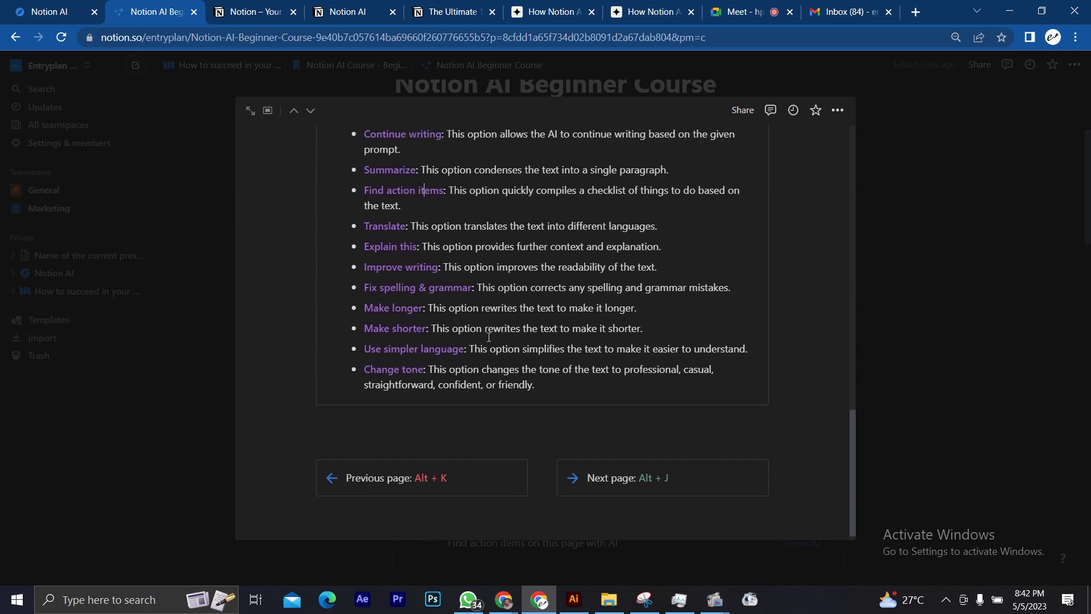
{"action": "scroll", "coordinate": [488, 337], "scroll_direction": "down", "scroll_amount": 1}
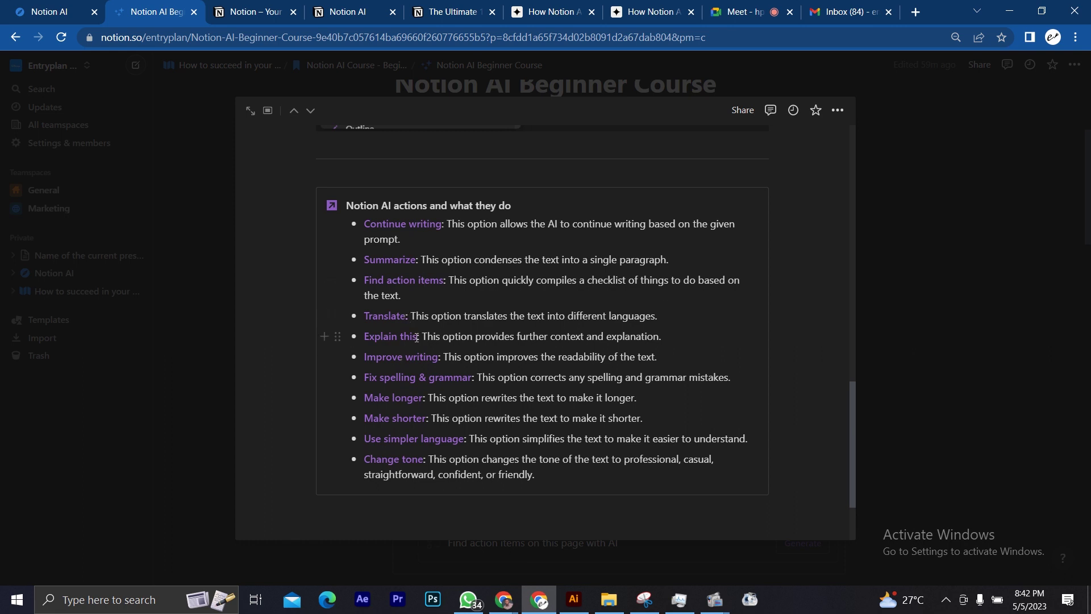
{"action": "left_click", "coordinate": [439, 357]}
{"action": "left_click", "coordinate": [422, 399]}
{"action": "left_click", "coordinate": [463, 439]}
{"action": "scroll", "coordinate": [557, 415], "scroll_direction": "up", "scroll_amount": 2}
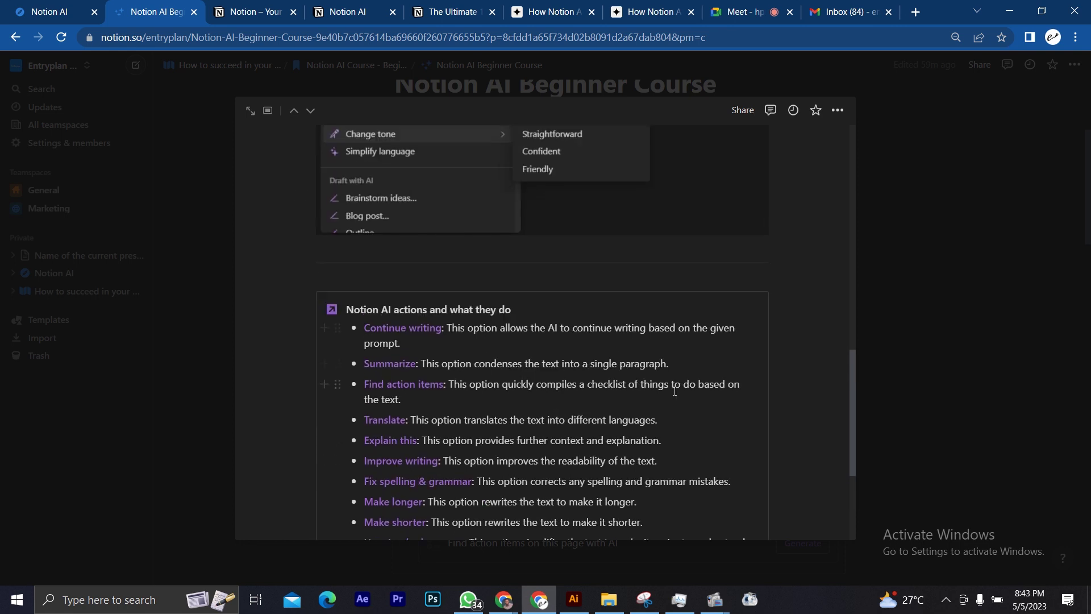
{"action": "scroll", "coordinate": [675, 391], "scroll_direction": "down", "scroll_amount": 3}
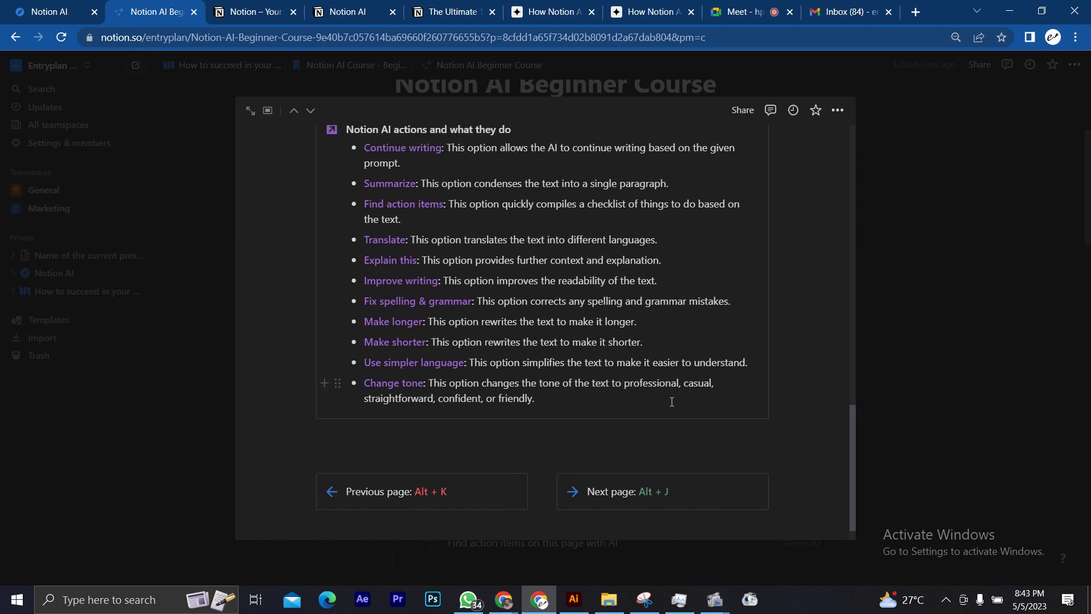
Step: Rewrite the paragraph below the Actions heading in a Friendly tone with AI, and discard the response
{"action": "scroll", "coordinate": [671, 402], "scroll_direction": "up", "scroll_amount": 12}
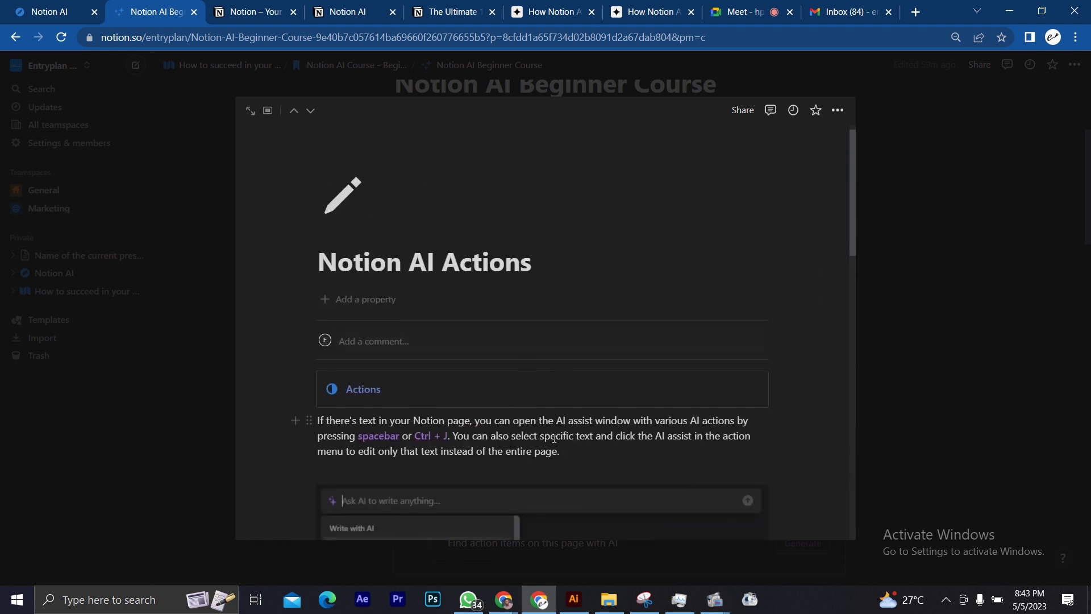
{"action": "left_click_drag", "start_coordinate": [562, 452], "coordinate": [312, 425]}
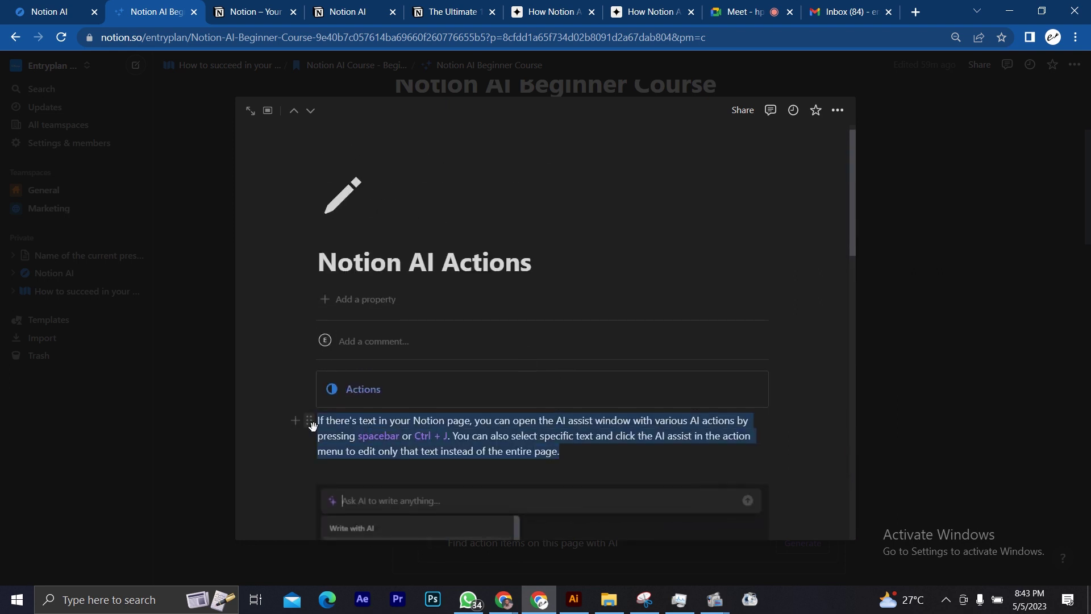
{"action": "left_click", "coordinate": [317, 398]}
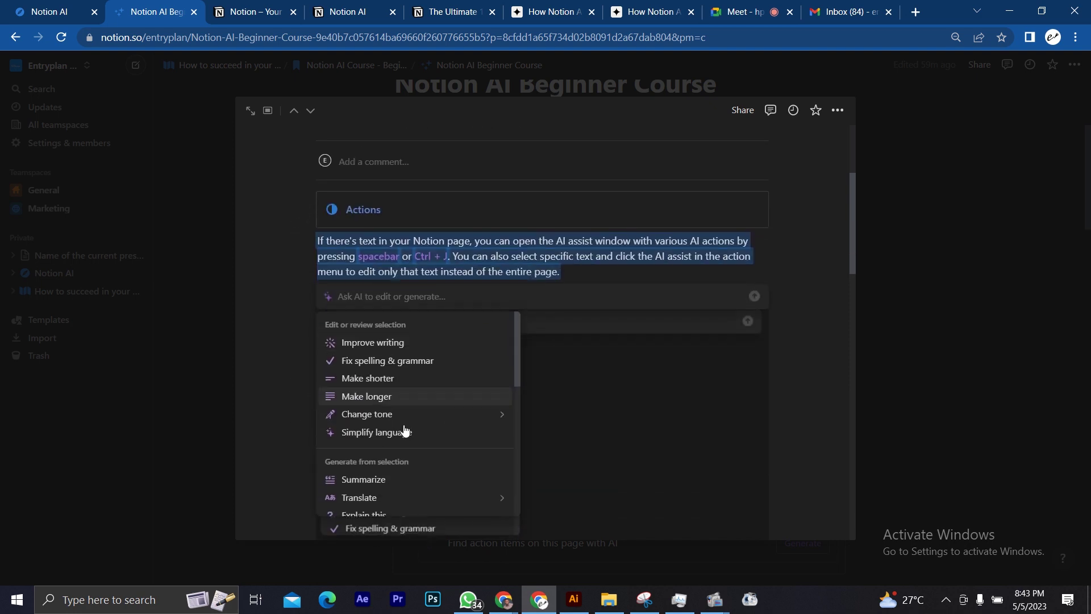
{"action": "mouse_move", "coordinate": [446, 419]}
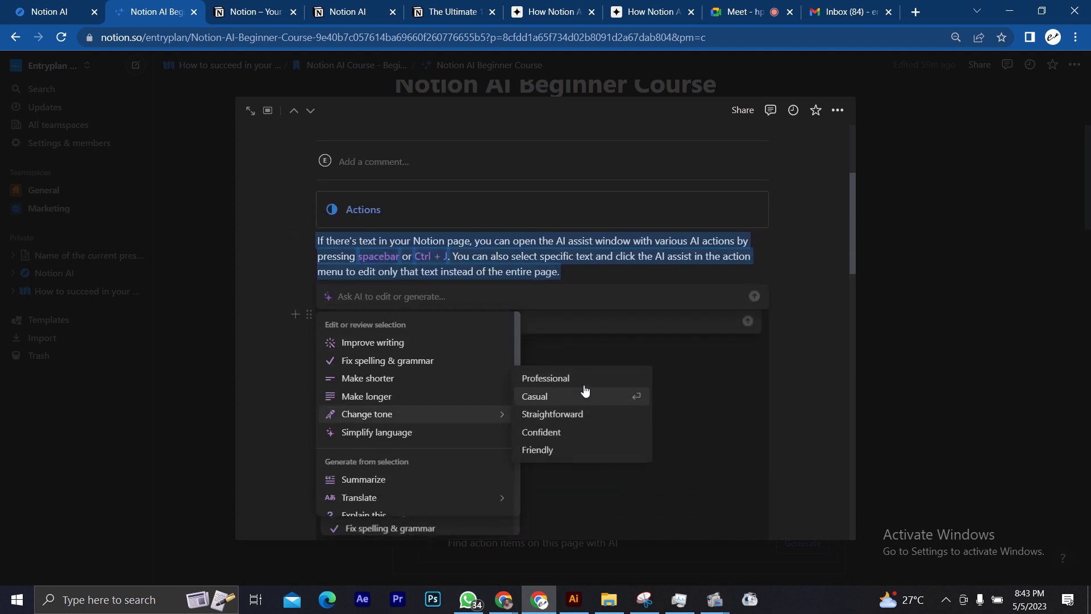
{"action": "left_click", "coordinate": [585, 447]}
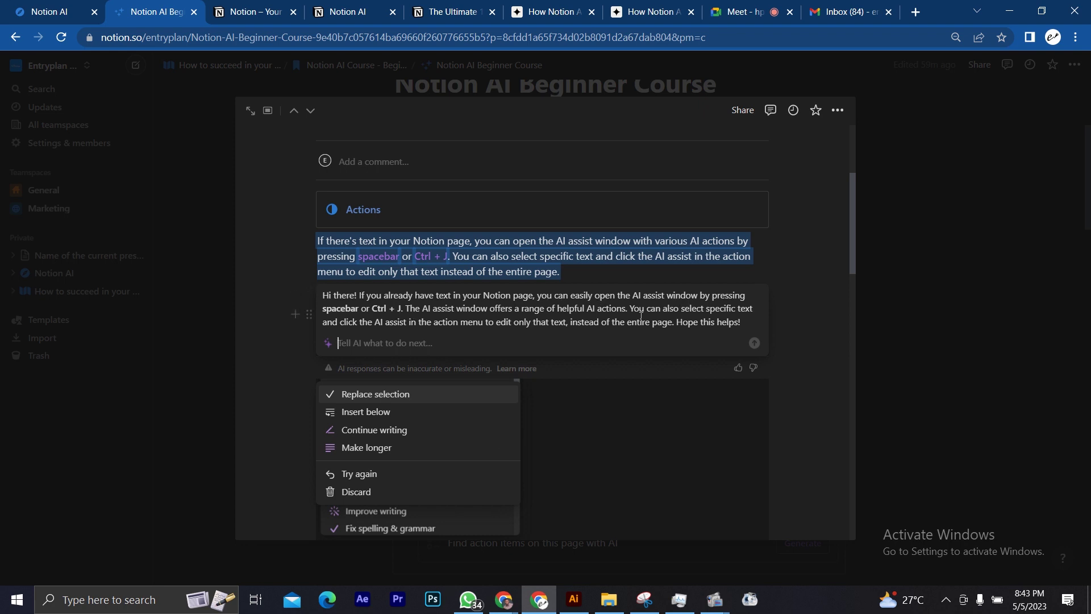
{"action": "left_click", "coordinate": [391, 499]}
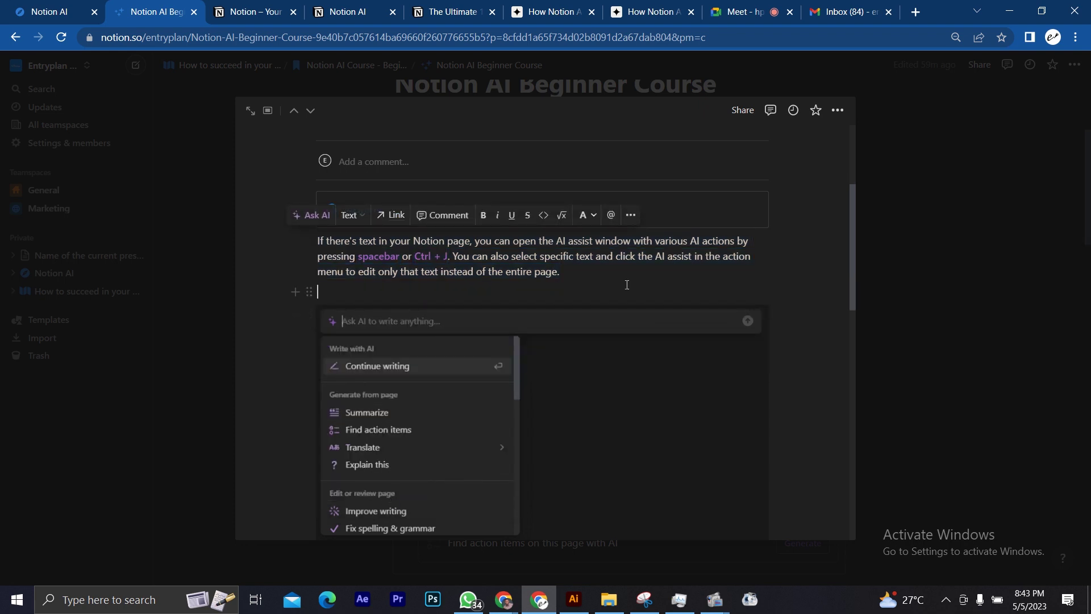
{"action": "scroll", "coordinate": [627, 284], "scroll_direction": "up", "scroll_amount": 4}
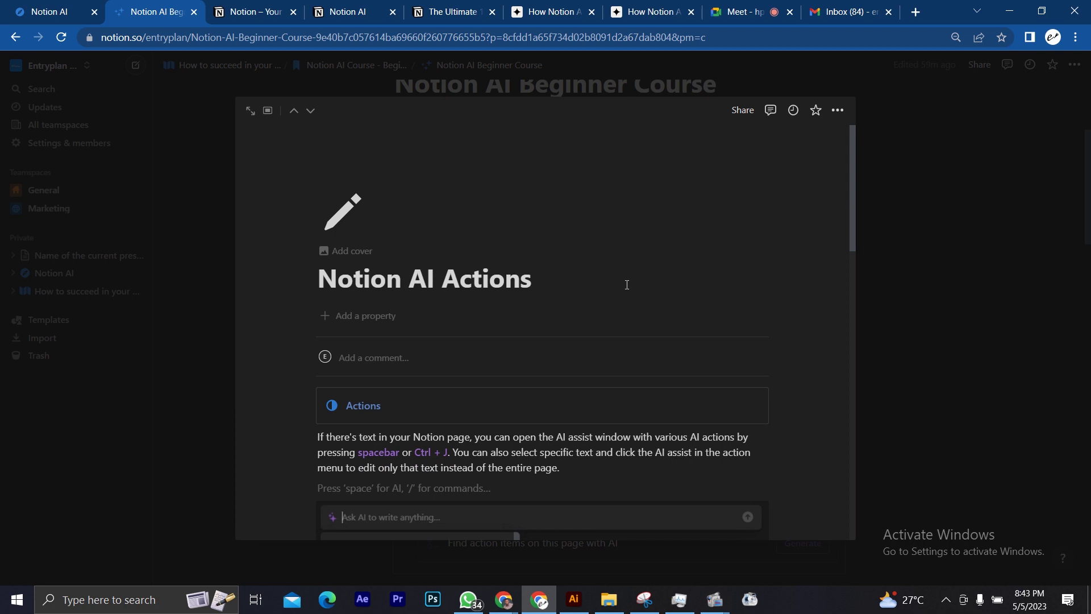
Step: Open the next section, Notion AI Conversations, and examine its Notion AI Mind explanation, example prompt and result image
{"action": "key", "text": "ctrl+shift+j"}
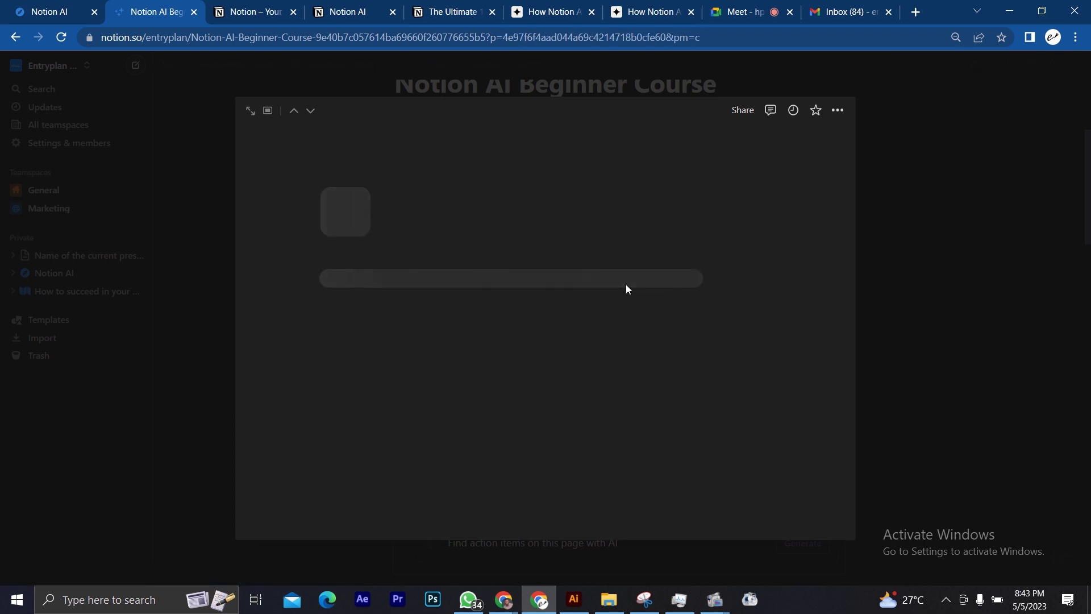
{"action": "scroll", "coordinate": [626, 285], "scroll_direction": "down", "scroll_amount": 2}
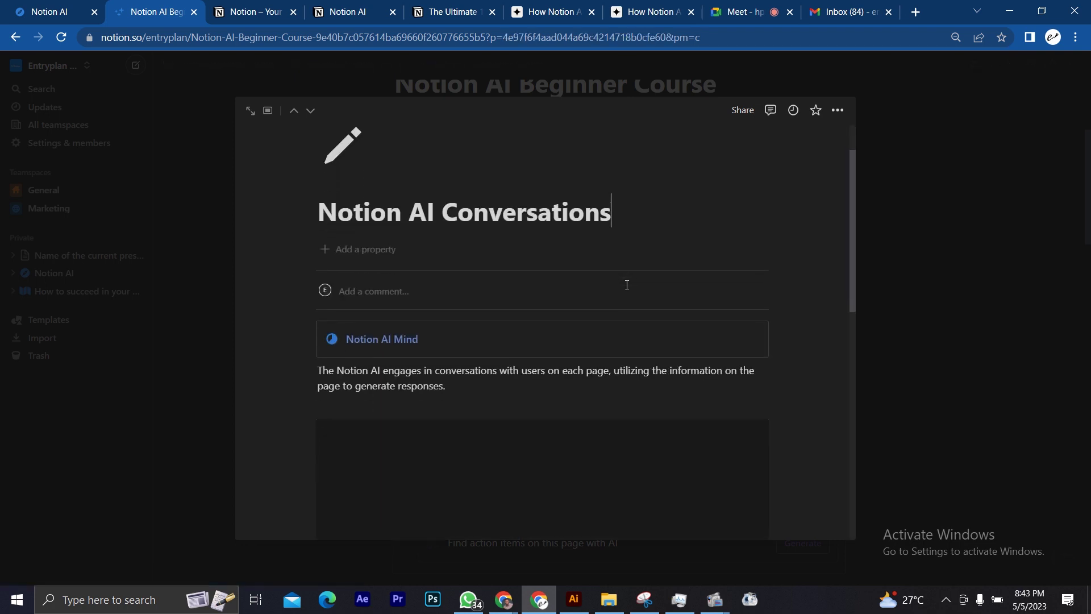
{"action": "scroll", "coordinate": [451, 398], "scroll_direction": "down", "scroll_amount": 3}
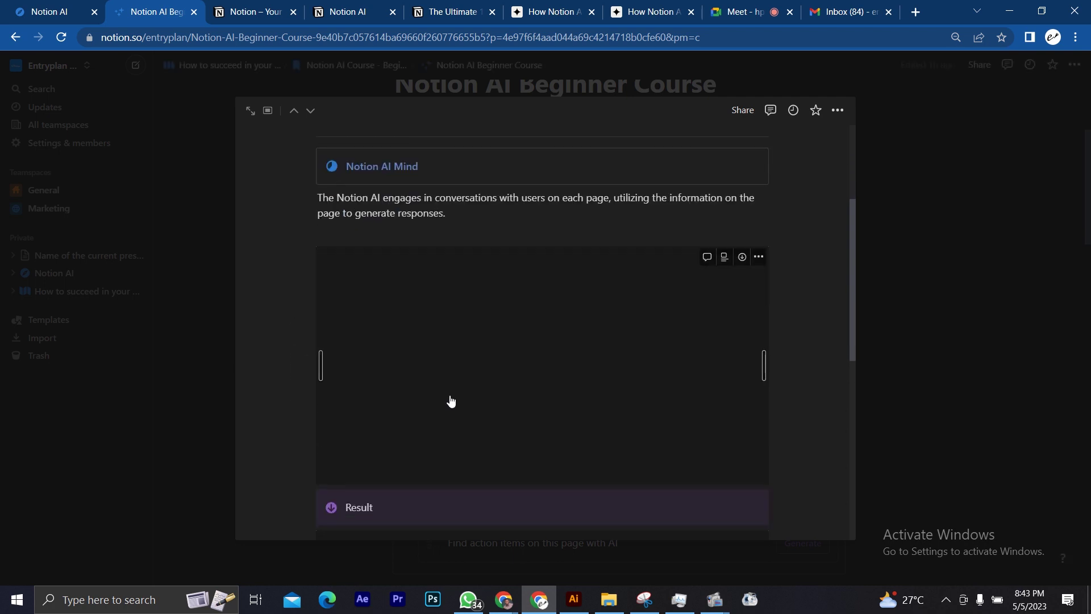
{"action": "scroll", "coordinate": [450, 402], "scroll_direction": "down", "scroll_amount": 3}
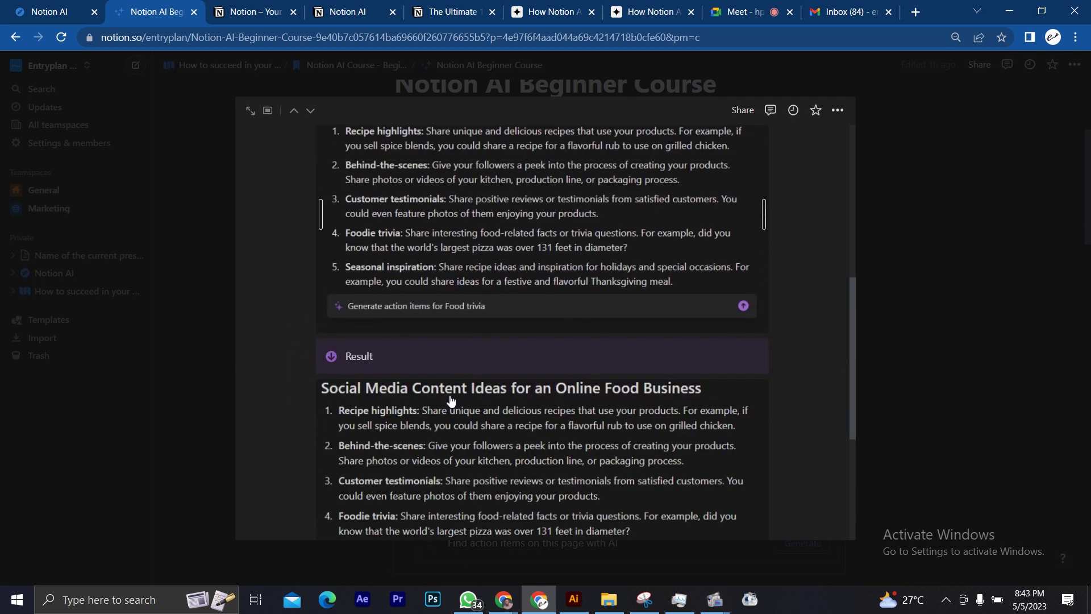
{"action": "scroll", "coordinate": [451, 401], "scroll_direction": "down", "scroll_amount": 3}
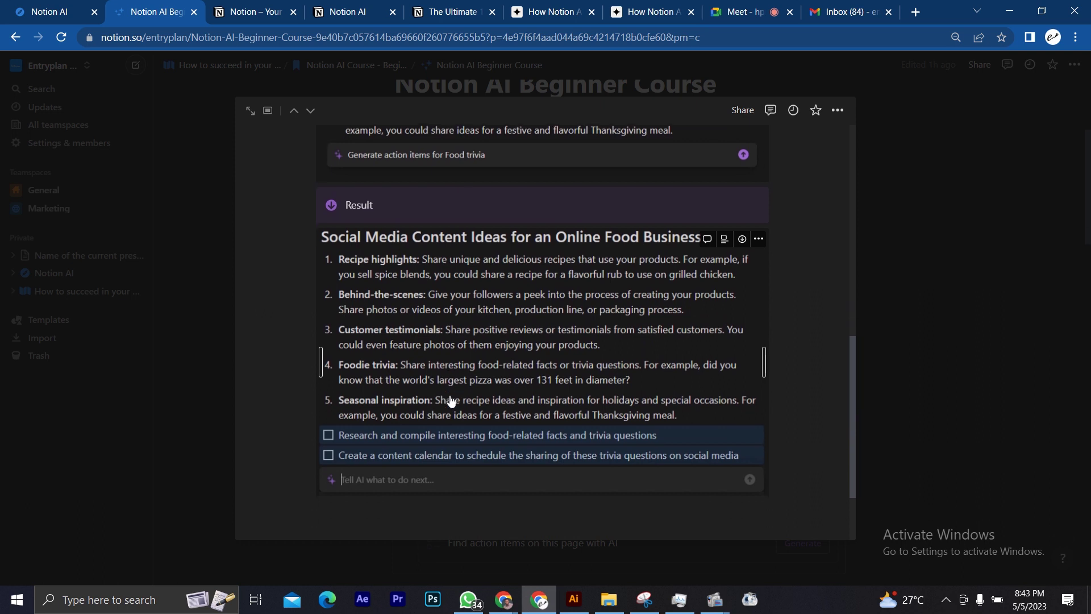
{"action": "scroll", "coordinate": [450, 402], "scroll_direction": "down", "scroll_amount": 2}
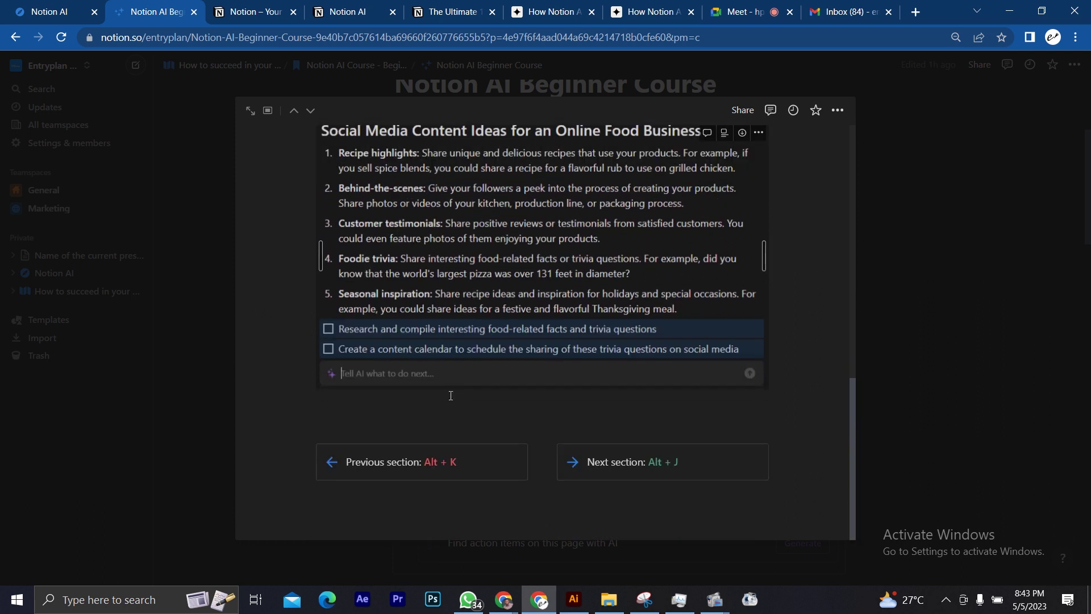
{"action": "scroll", "coordinate": [451, 396], "scroll_direction": "up", "scroll_amount": 4}
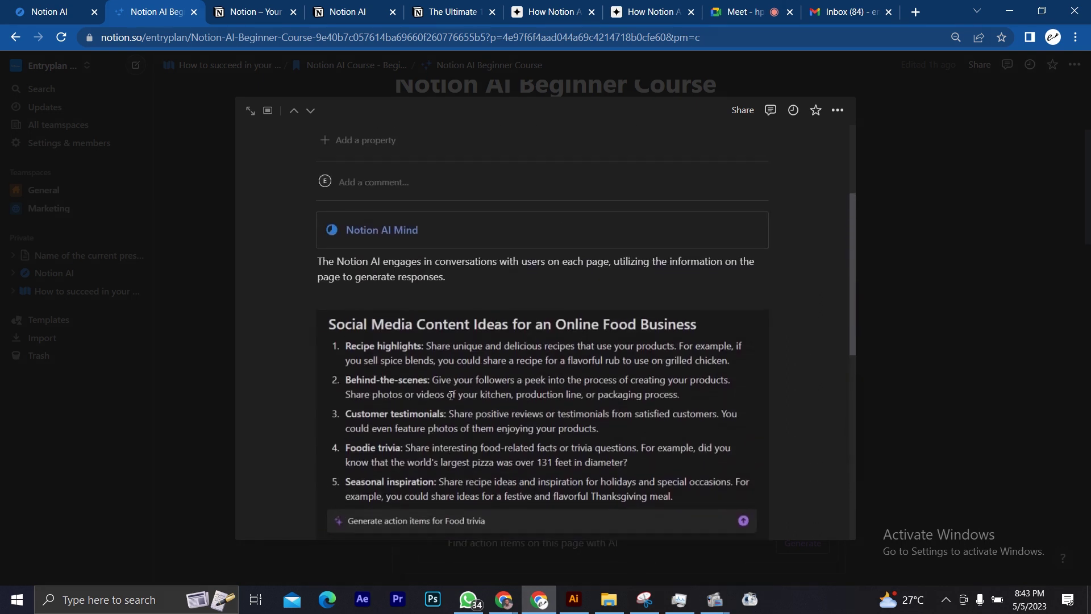
{"action": "scroll", "coordinate": [450, 390], "scroll_direction": "down", "scroll_amount": 1}
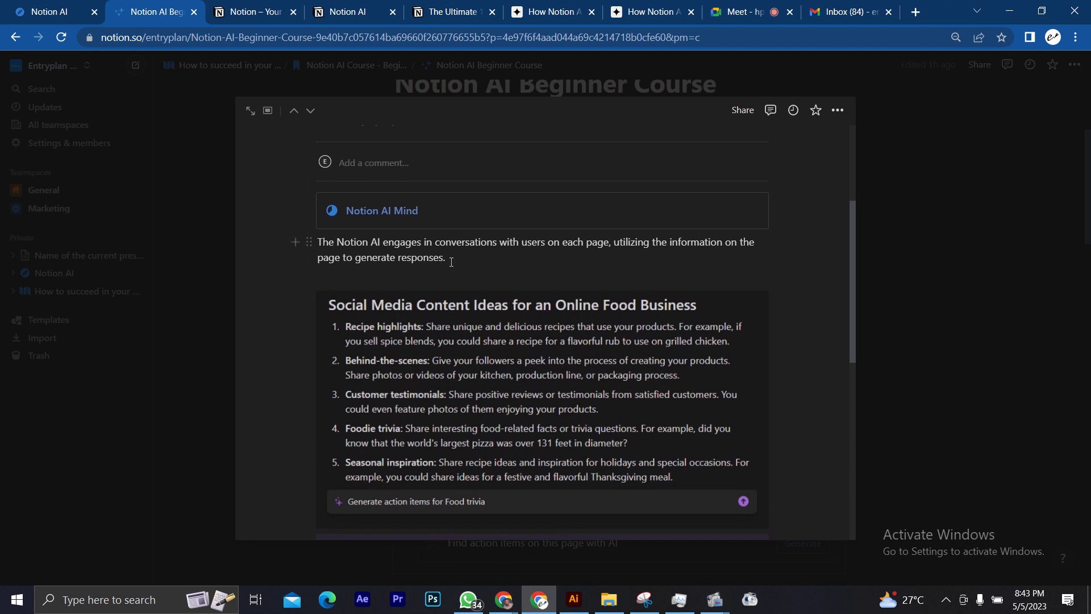
{"action": "scroll", "coordinate": [450, 263], "scroll_direction": "up", "scroll_amount": 2}
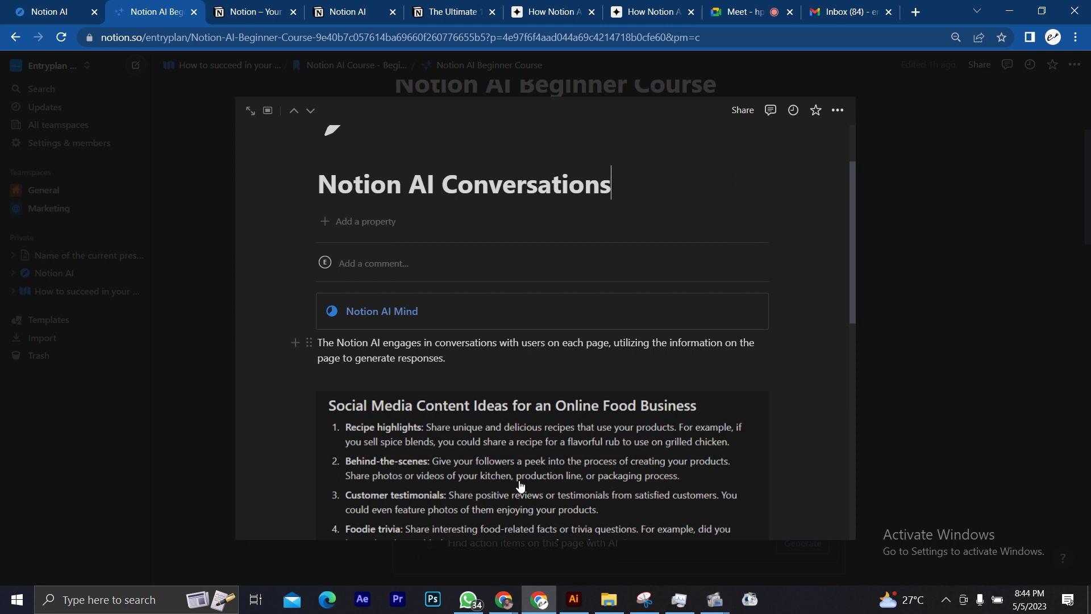
{"action": "scroll", "coordinate": [519, 483], "scroll_direction": "down", "scroll_amount": 3}
{"action": "scroll", "coordinate": [520, 481], "scroll_direction": "down", "scroll_amount": 2}
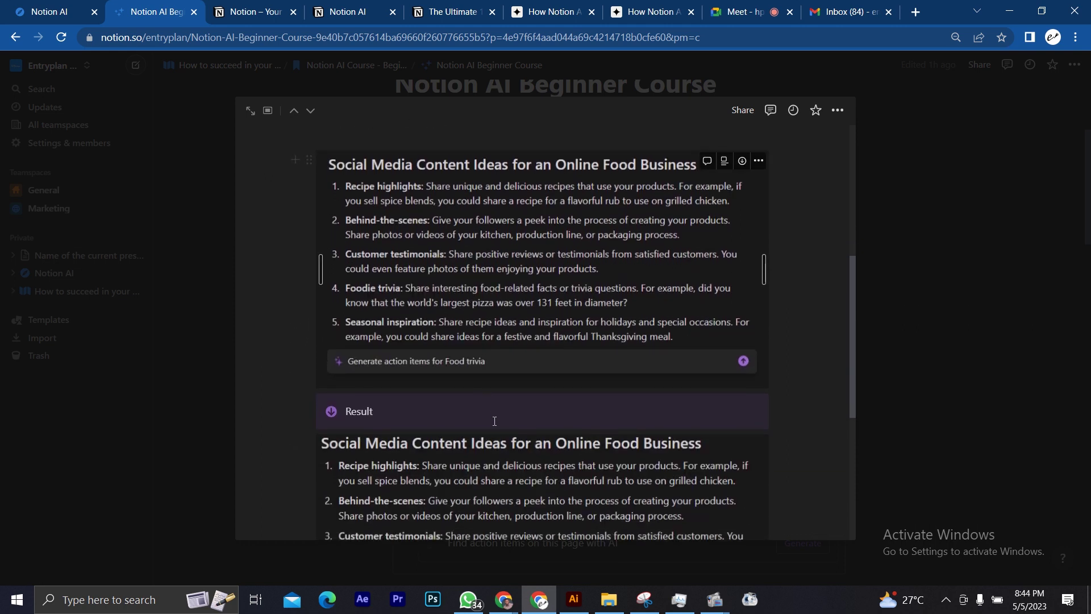
{"action": "scroll", "coordinate": [467, 234], "scroll_direction": "up", "scroll_amount": 1}
{"action": "scroll", "coordinate": [467, 233], "scroll_direction": "up", "scroll_amount": 3}
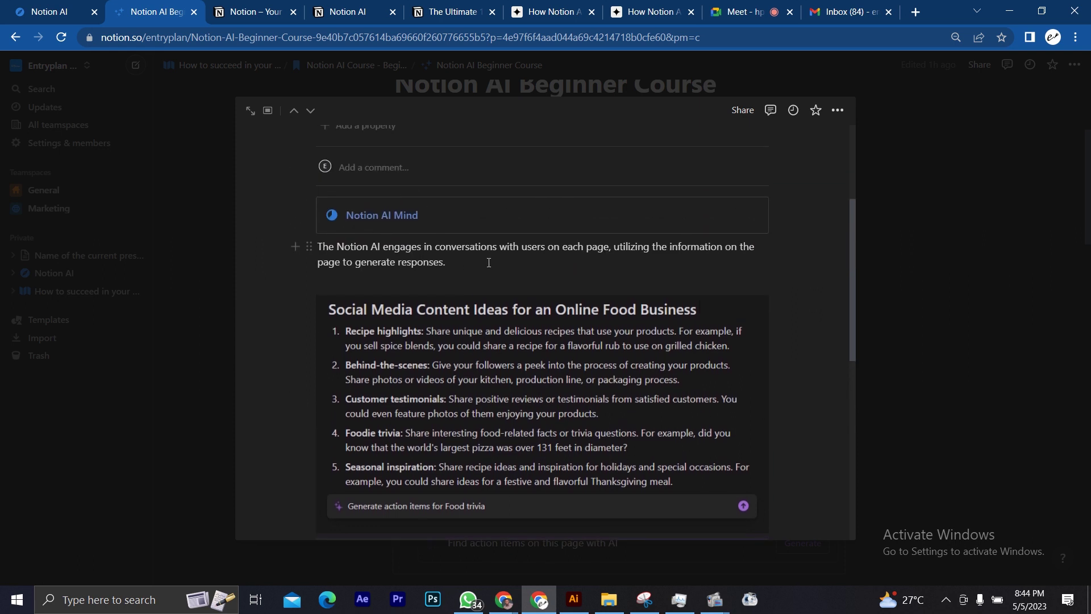
Step: On a new line below the Notion AI Mind paragraph, have AI answer "Give me 5 social media content ideas for an online delivery company" and keep the response
{"action": "left_click", "coordinate": [489, 266]}
{"action": "key", "text": "Return"}
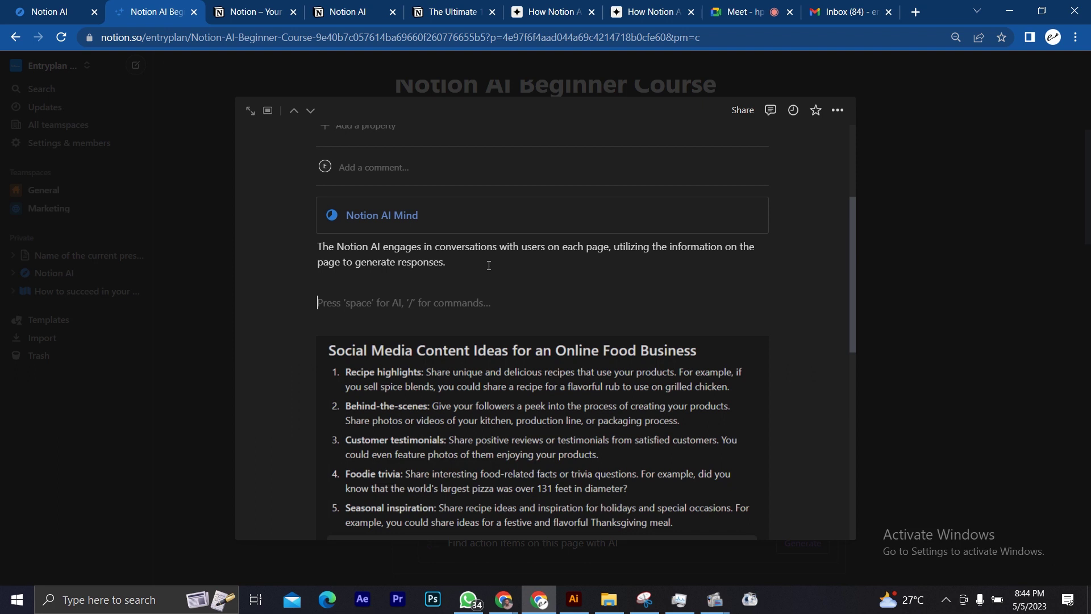
{"action": "key", "text": "space"}
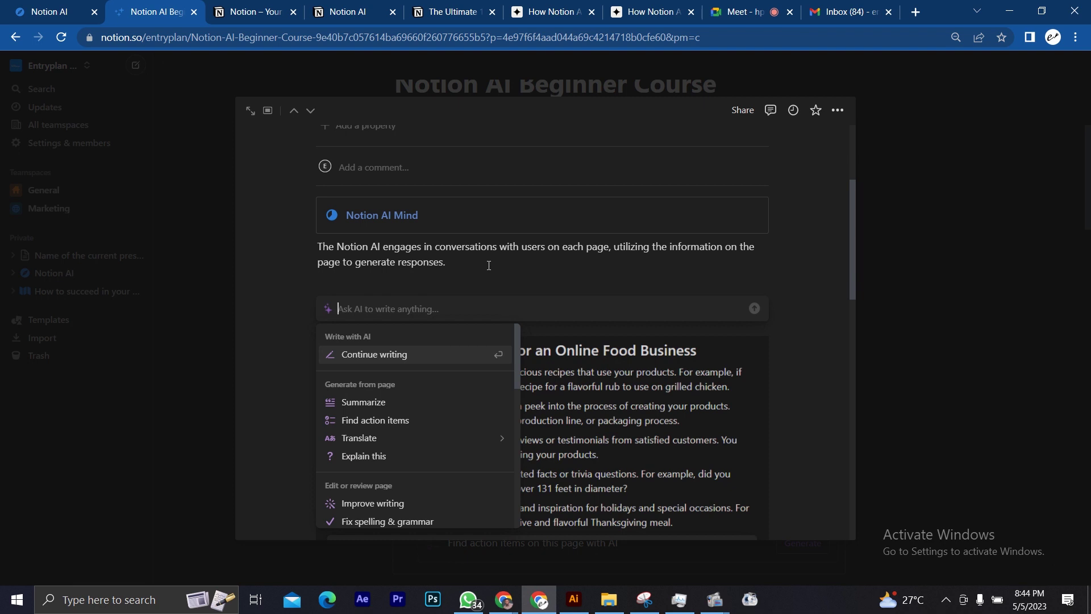
{"action": "type", "text": "Give me "}
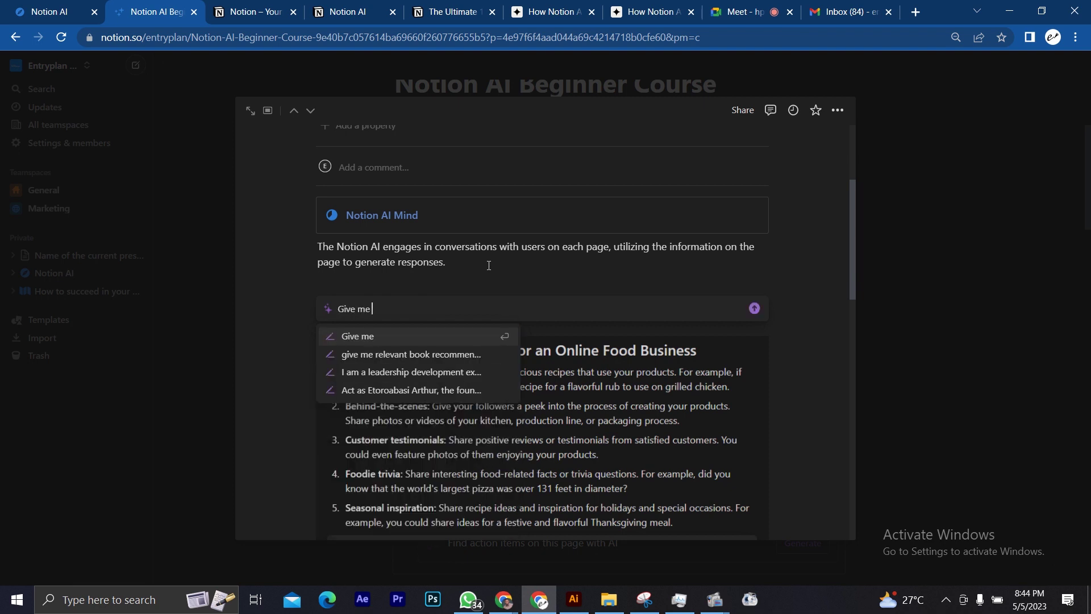
{"action": "type", "text": "5 social "}
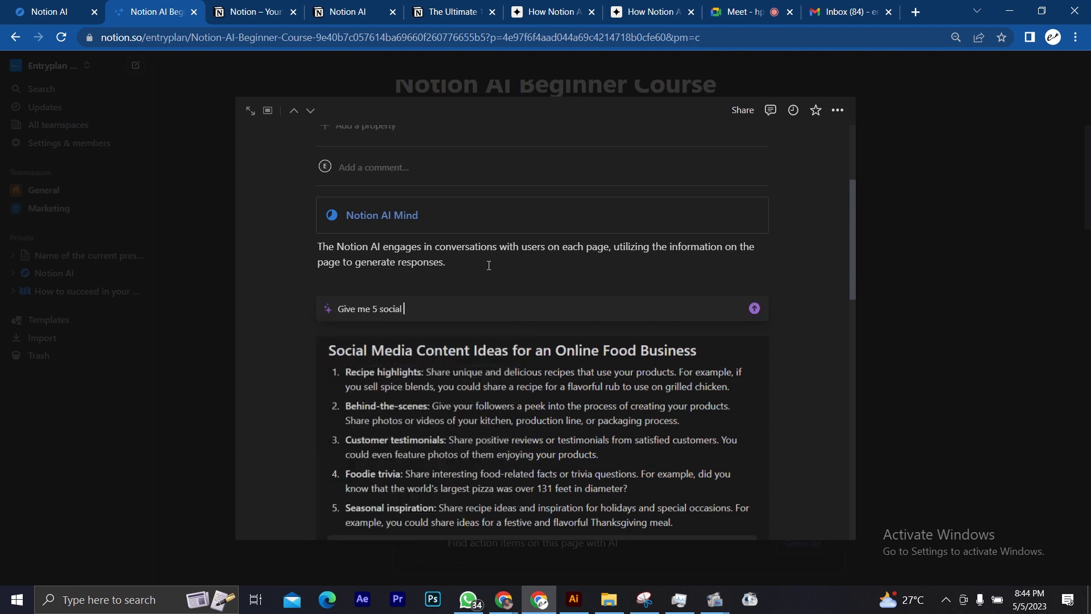
{"action": "type", "text": "media content ideas for an online "}
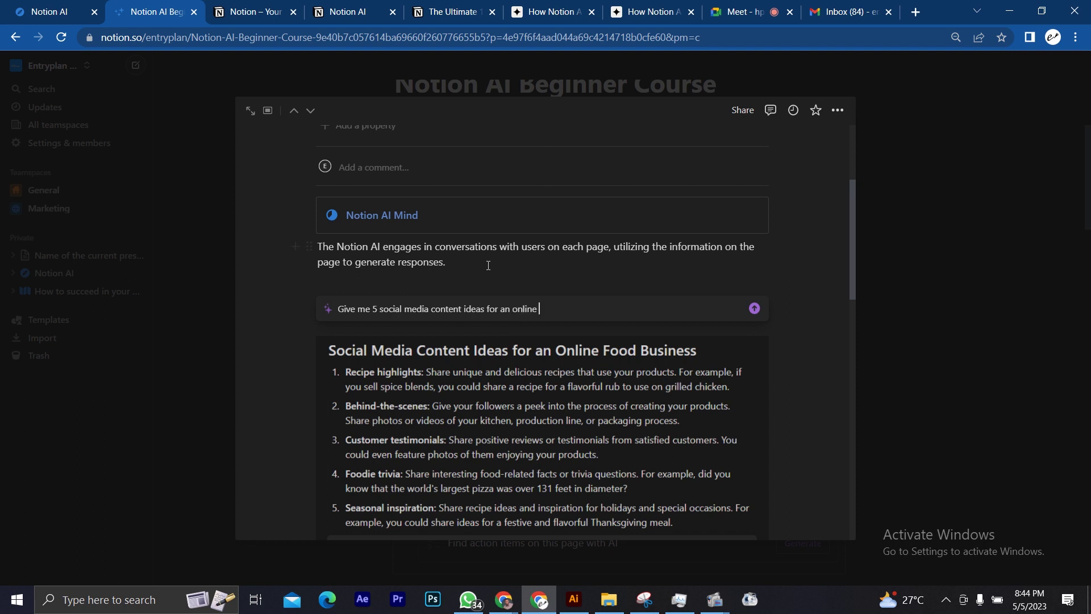
{"action": "type", "text": "fashion stor"}
{"action": "key", "text": "BackSpace"}
{"action": "key", "text": "BackSpace"}
{"action": "key", "text": "BackSpace"}
{"action": "key", "text": "BackSpace"}
{"action": "key", "text": "BackSpace"}
{"action": "key", "text": "BackSpace"}
{"action": "key", "text": "BackSpace"}
{"action": "key", "text": "BackSpace"}
{"action": "key", "text": "BackSpace"}
{"action": "key", "text": "BackSpace"}
{"action": "key", "text": "BackSpace"}
{"action": "key", "text": "BackSpace"}
{"action": "key", "text": "BackSpace"}
{"action": "type", "text": "delivery company"}
{"action": "key", "text": "Return"}
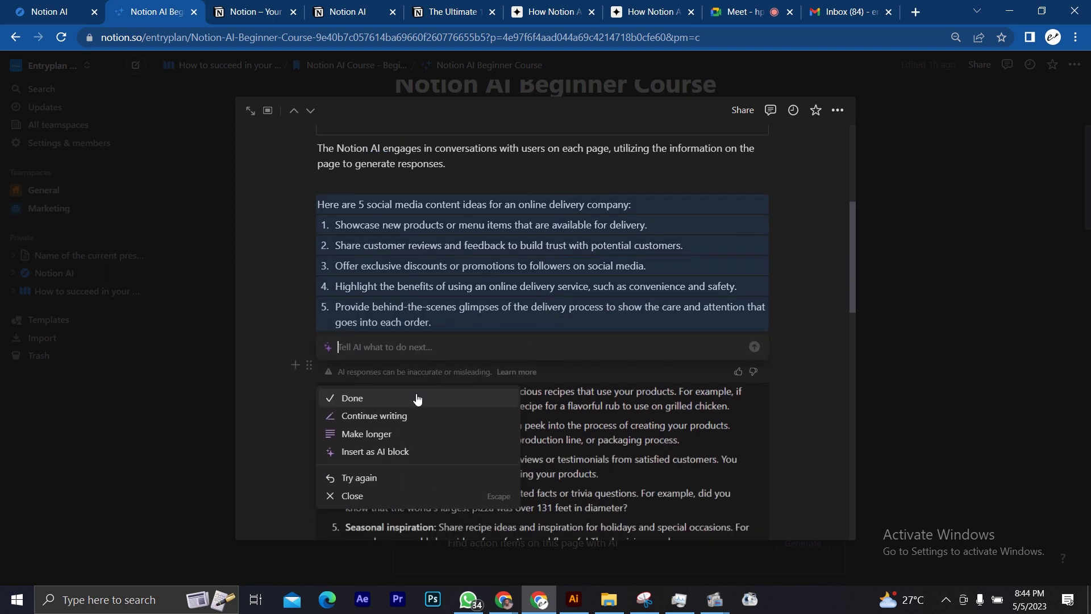
{"action": "left_click", "coordinate": [417, 399]}
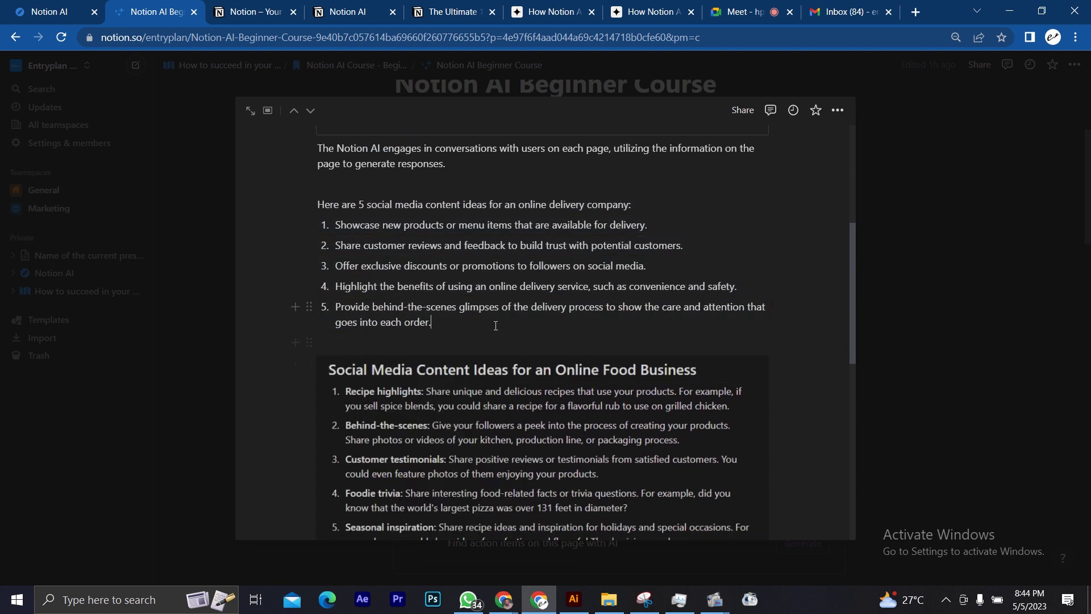
Step: Review the generated delivery company ideas against the example images, highlighting the ends of the first and second ideas
{"action": "scroll", "coordinate": [495, 327], "scroll_direction": "down", "scroll_amount": 2}
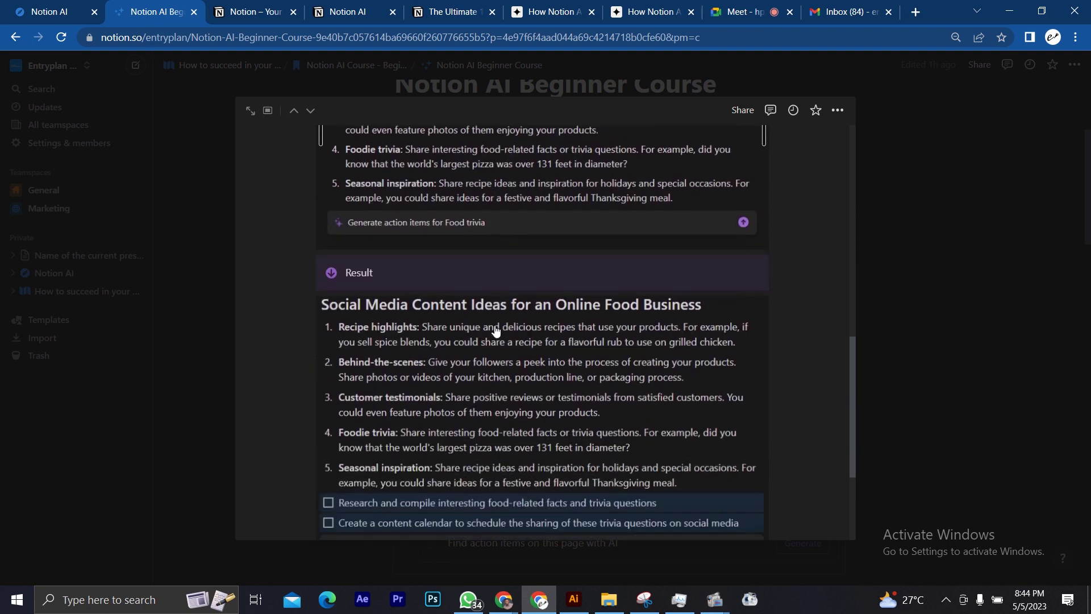
{"action": "scroll", "coordinate": [495, 330], "scroll_direction": "up", "scroll_amount": 8}
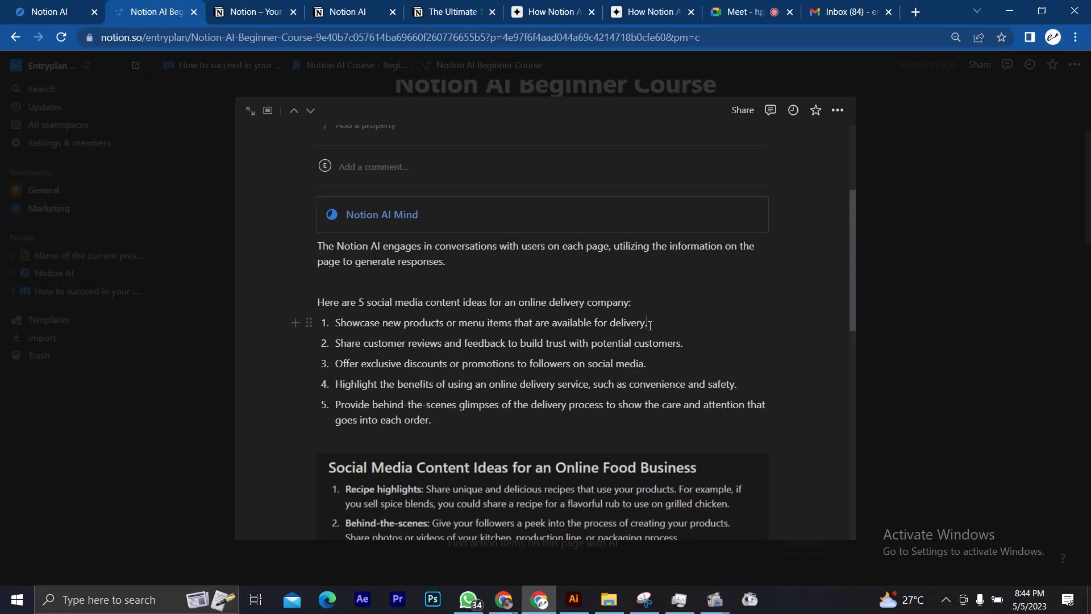
{"action": "left_click_drag", "start_coordinate": [647, 322], "coordinate": [501, 321]}
{"action": "left_click", "coordinate": [502, 321]}
{"action": "left_click", "coordinate": [686, 345]}
{"action": "left_click_drag", "start_coordinate": [685, 345], "coordinate": [527, 345]}
{"action": "left_click", "coordinate": [651, 362]}
Step: Find action items with AI for the third idea, about exclusive discounts or promotions, and insert the result below it
{"action": "left_click_drag", "start_coordinate": [651, 362], "coordinate": [329, 363]}
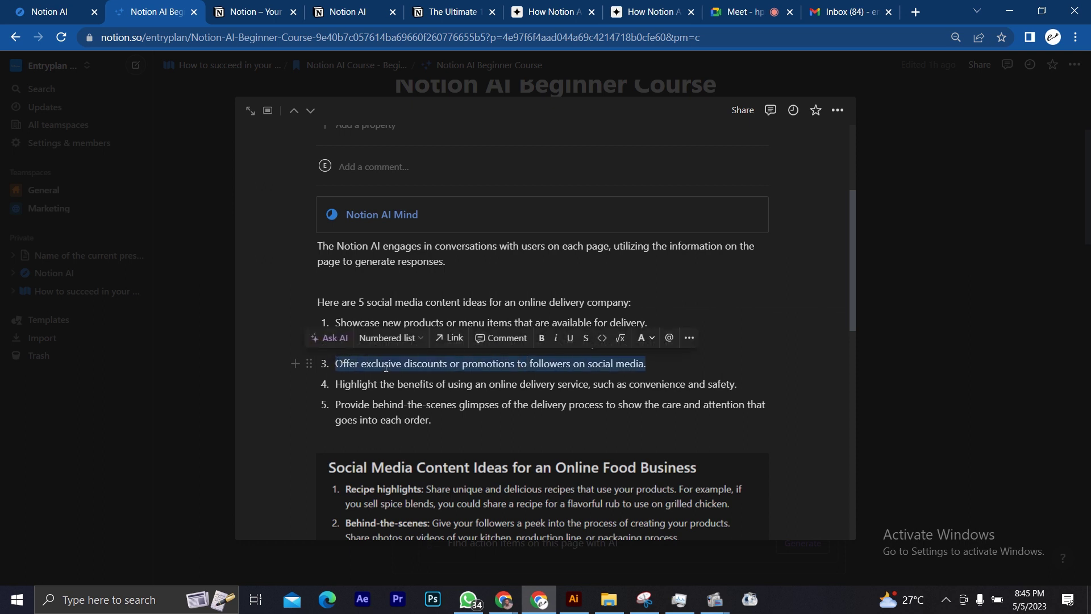
{"action": "left_click", "coordinate": [332, 339]}
{"action": "scroll", "coordinate": [406, 457], "scroll_direction": "down", "scroll_amount": 1}
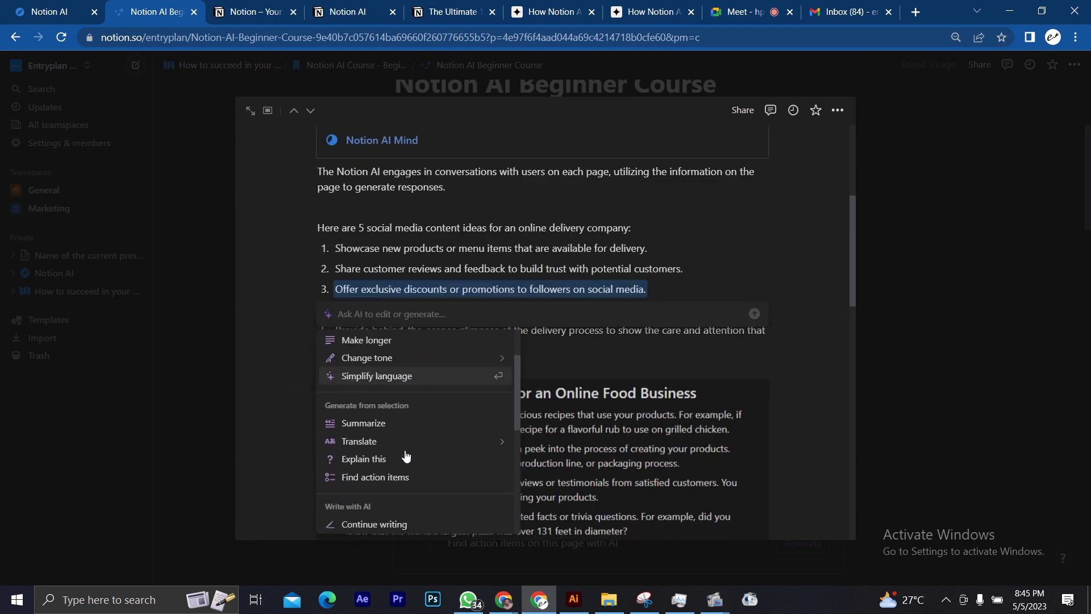
{"action": "scroll", "coordinate": [406, 457], "scroll_direction": "down", "scroll_amount": 1}
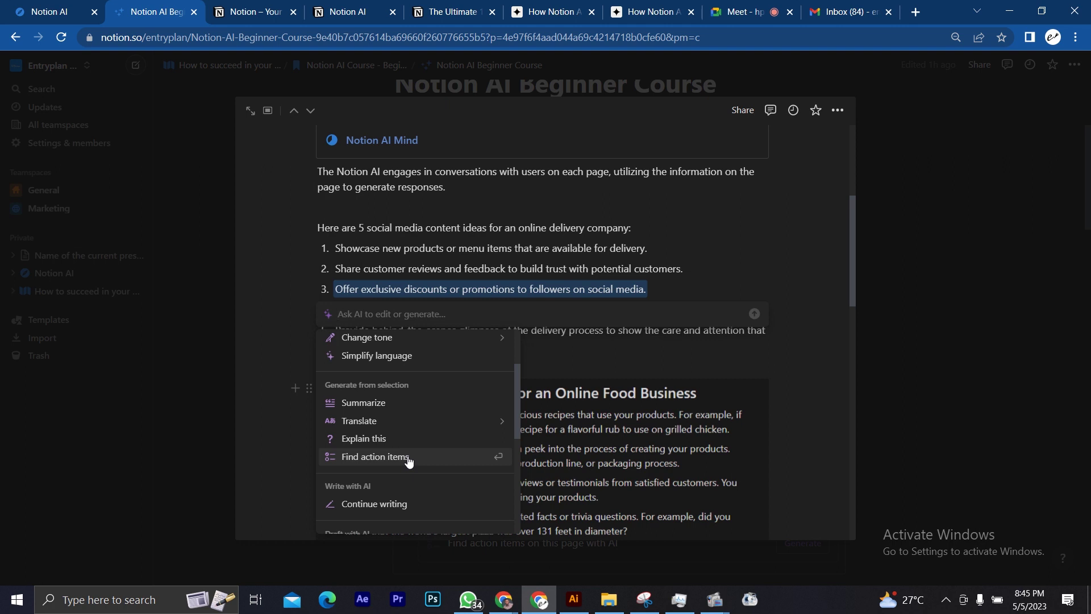
{"action": "left_click", "coordinate": [408, 458]}
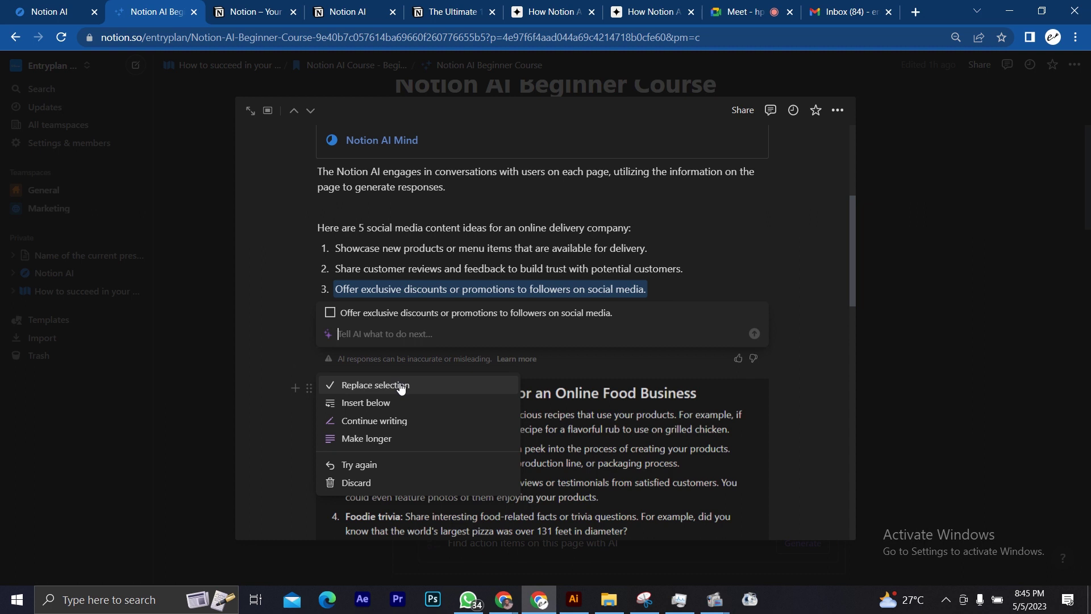
{"action": "left_click", "coordinate": [401, 405]}
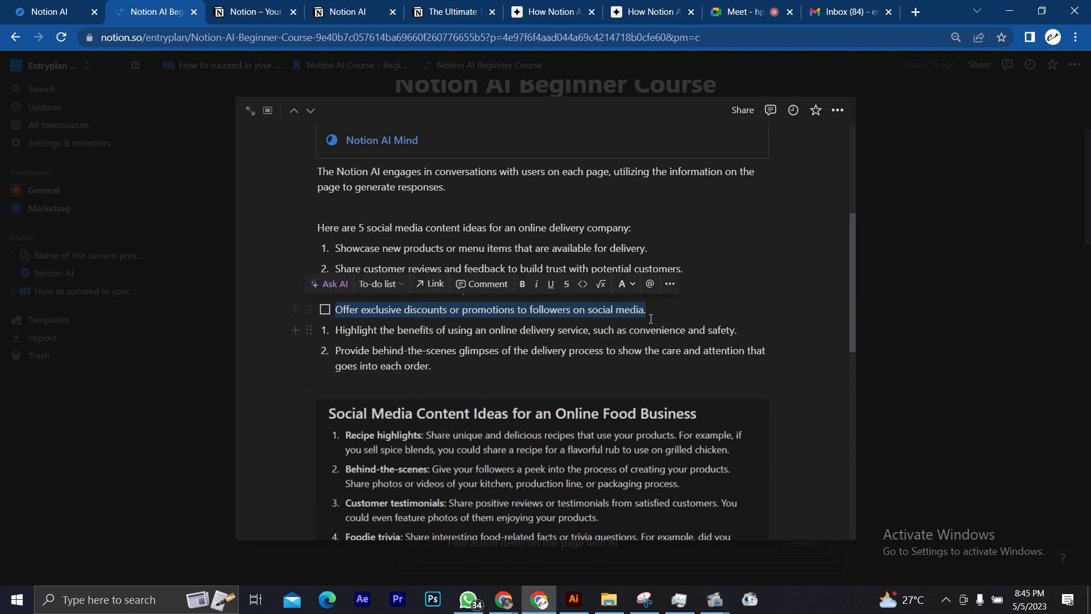
Step: Ask AI on the to-do item to "give me 3 examples for this social media idea", insert the answer below, and add an empty line after it
{"action": "left_click_drag", "start_coordinate": [651, 316], "coordinate": [334, 312]}
{"action": "left_click", "coordinate": [340, 285]}
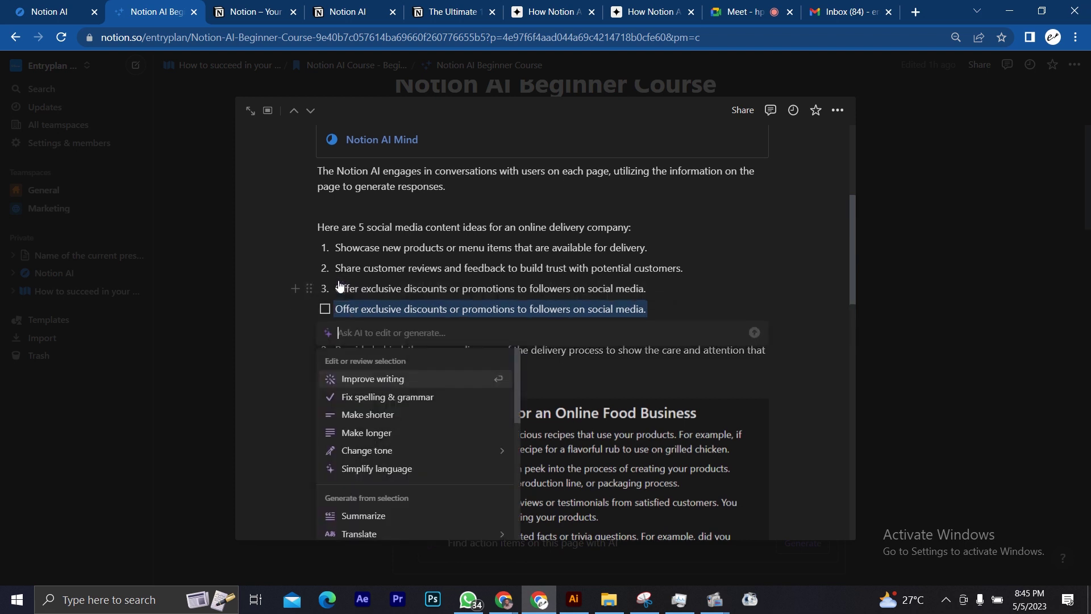
{"action": "type", "text": "g"}
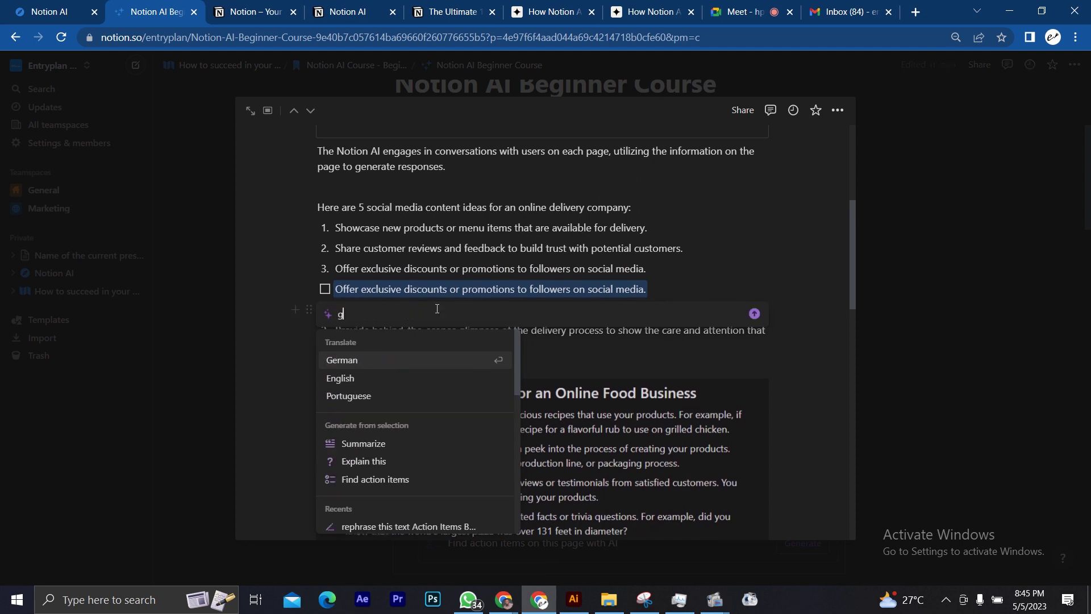
{"action": "type", "text": "ive me "}
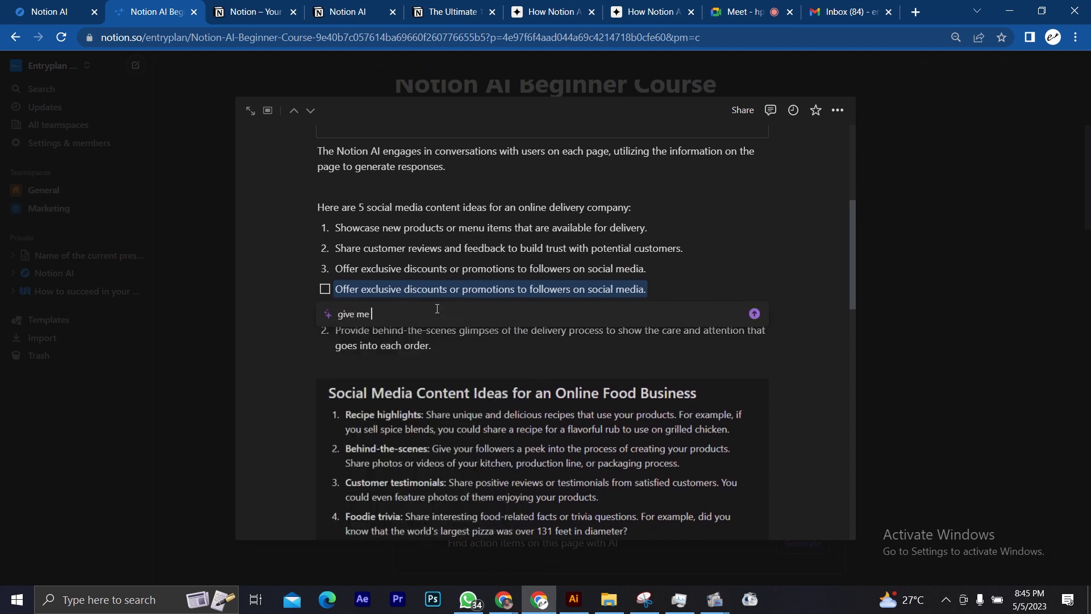
{"action": "type", "text": "3 examples for this social media idea"}
{"action": "key", "text": "Return"}
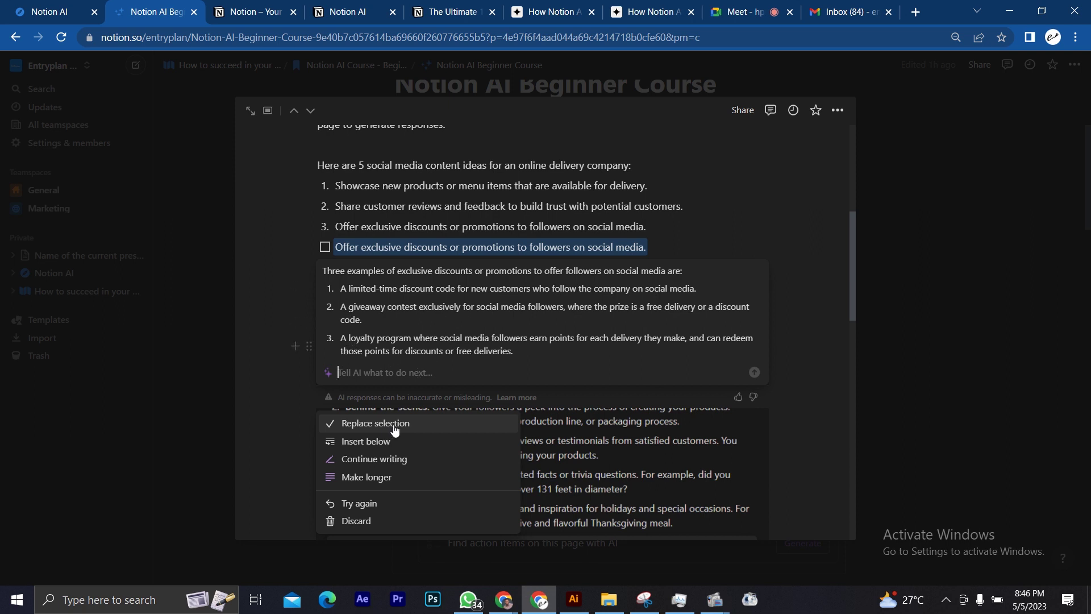
{"action": "left_click", "coordinate": [503, 330]}
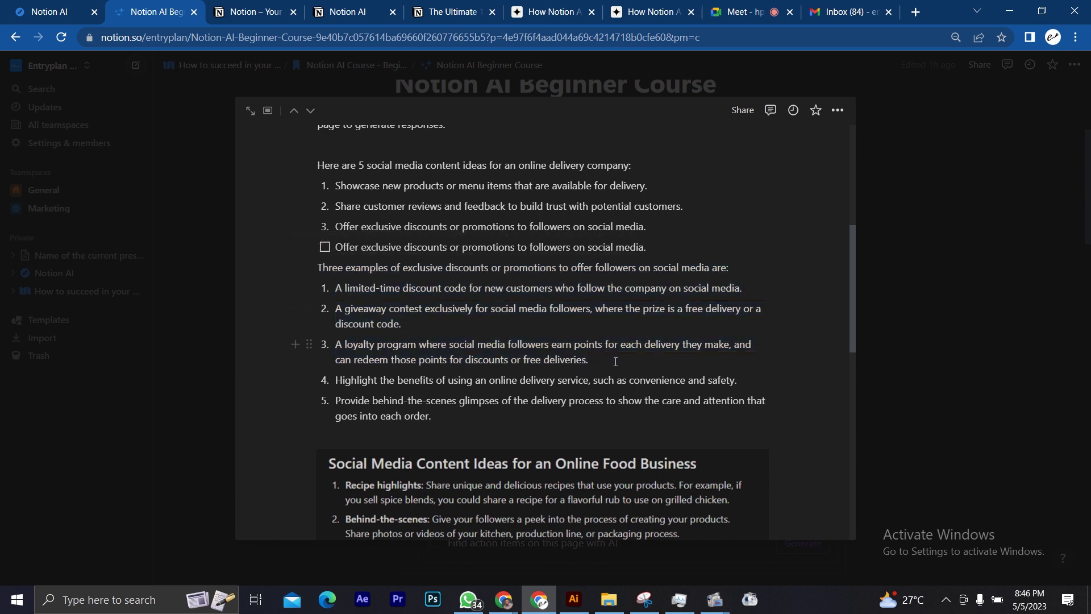
{"action": "key", "text": "Return"}
{"action": "key", "text": "Return"}
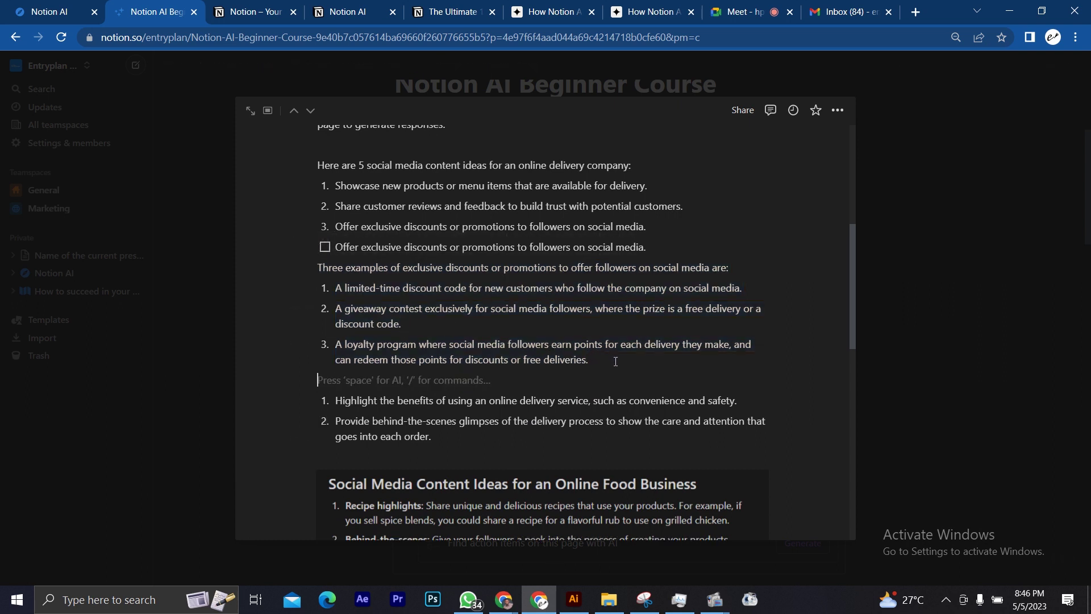
Step: Ask AI on the third example, the loyalty program, to "create 3 social media content for this content idea", and discard the response
{"action": "left_click_drag", "start_coordinate": [589, 360], "coordinate": [325, 342]}
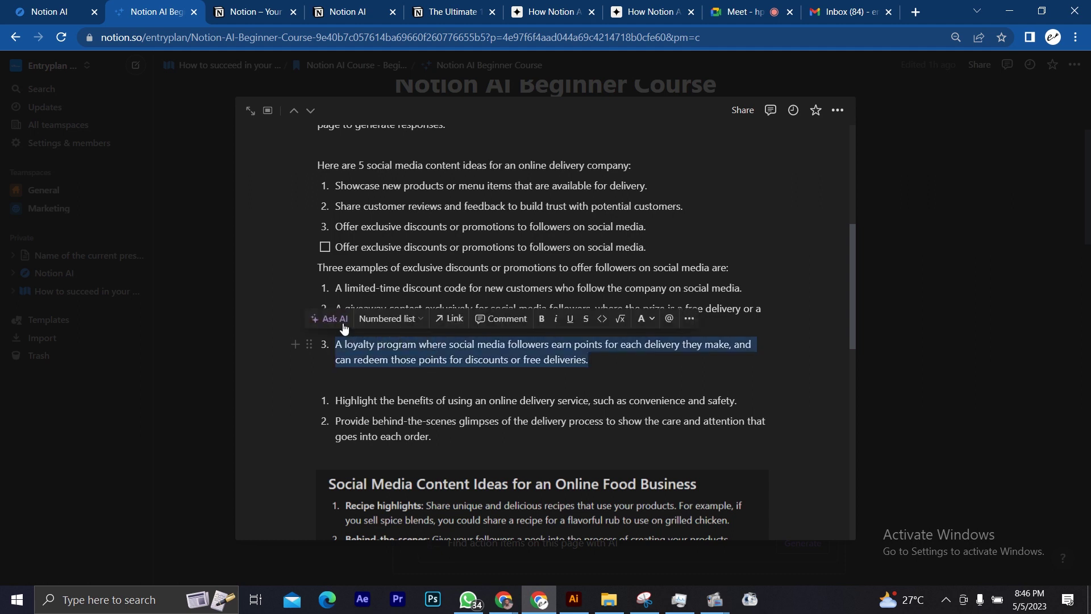
{"action": "left_click", "coordinate": [335, 322]}
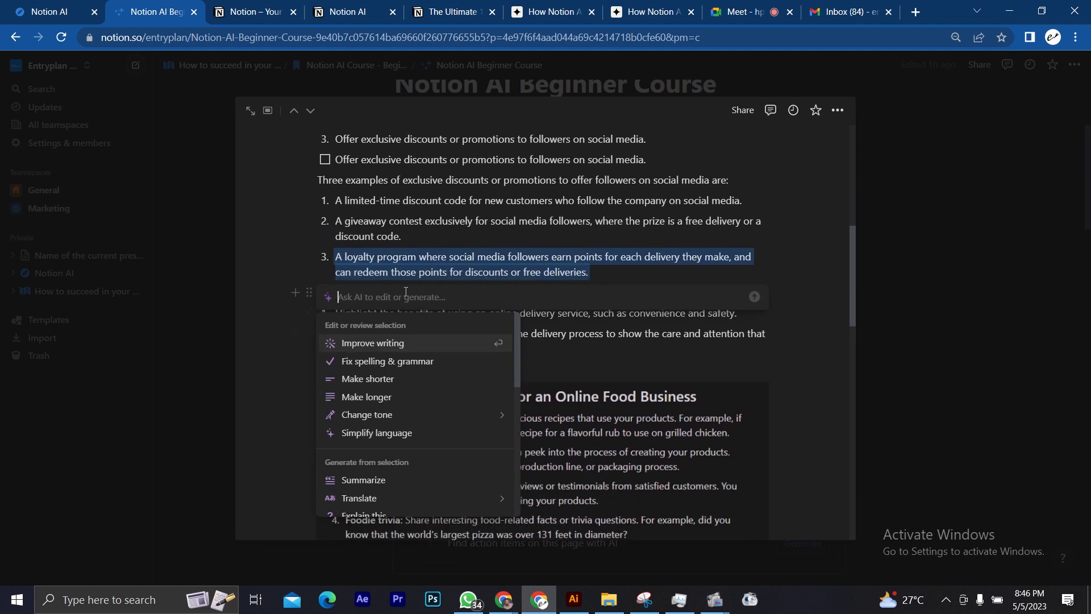
{"action": "type", "text": "wri"}
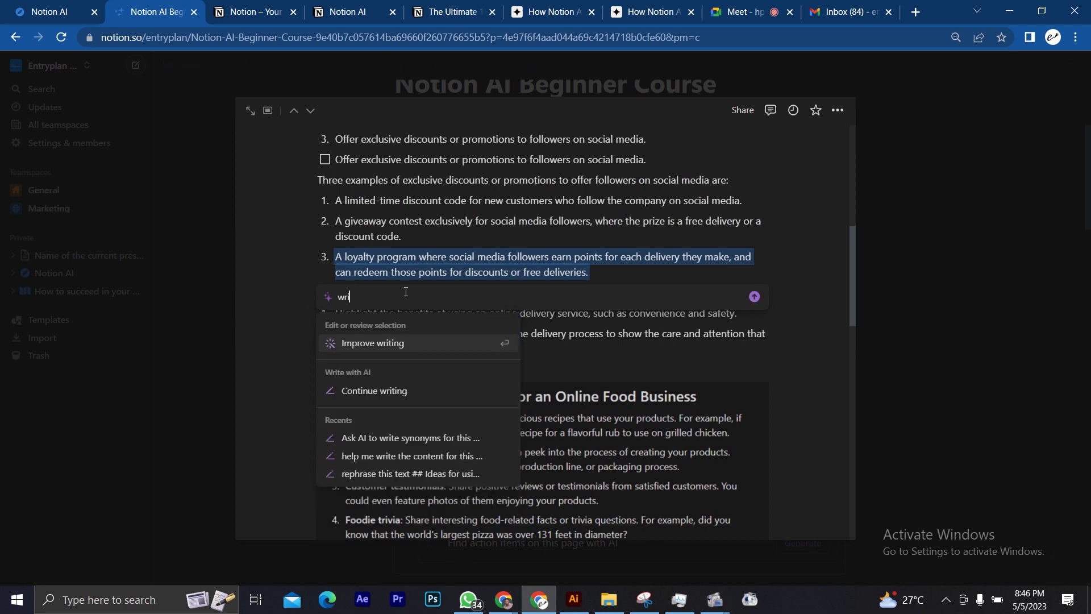
{"action": "key", "text": "BackSpace"}
{"action": "key", "text": "BackSpace"}
{"action": "key", "text": "BackSpace"}
{"action": "type", "text": "create "}
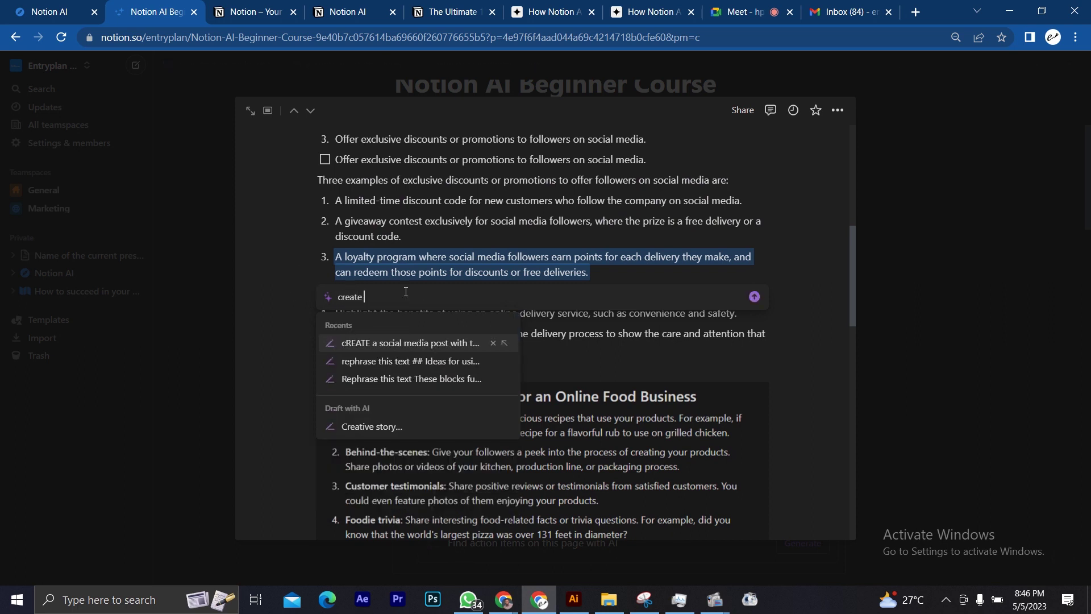
{"action": "type", "text": "as"}
{"action": "key", "text": "BackSpace"}
{"action": "key", "text": "BackSpace"}
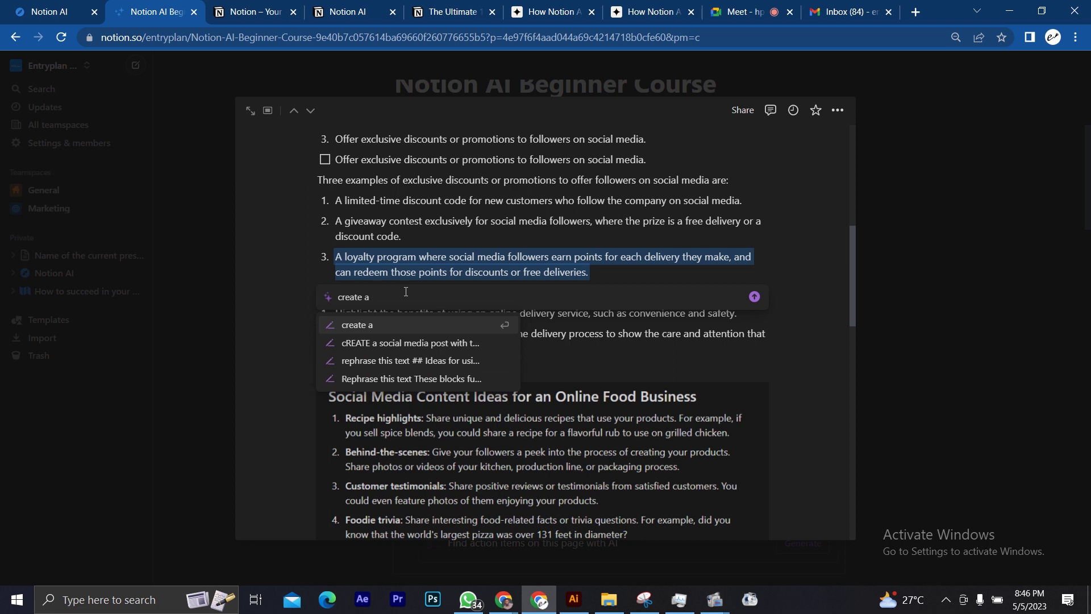
{"action": "type", "text": "3"}
{"action": "key", "text": "BackSpace"}
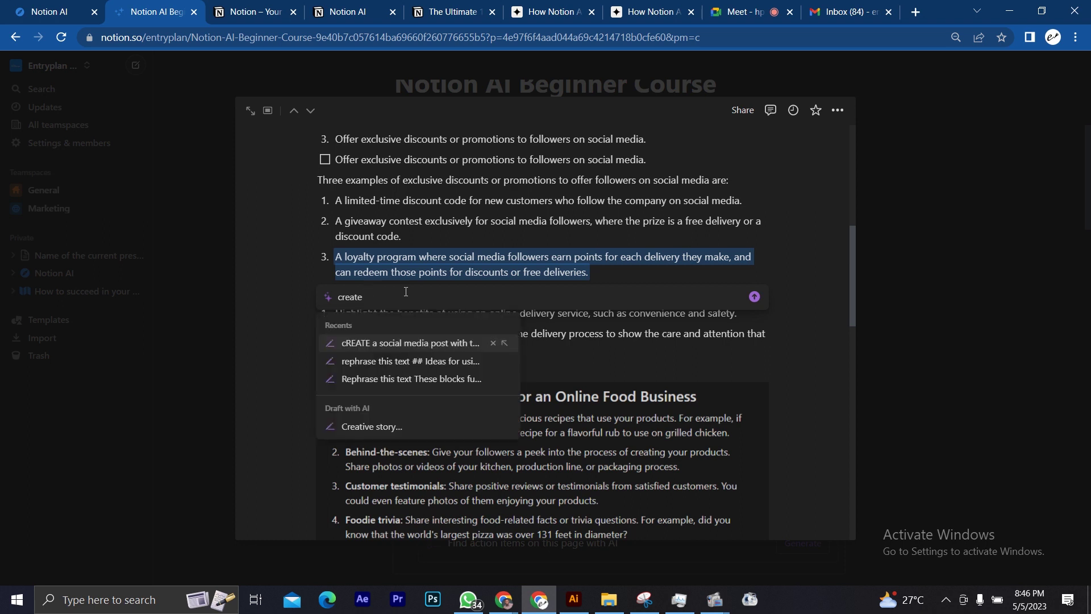
{"action": "type", "text": "3 soci"}
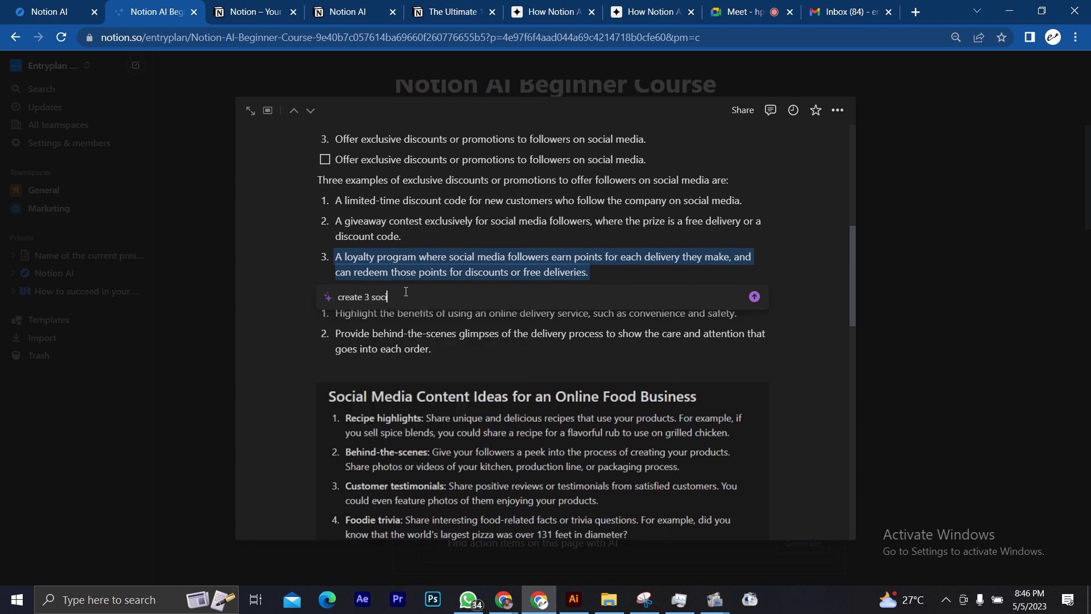
{"action": "type", "text": "al media content for this content idea"}
{"action": "key", "text": "Return"}
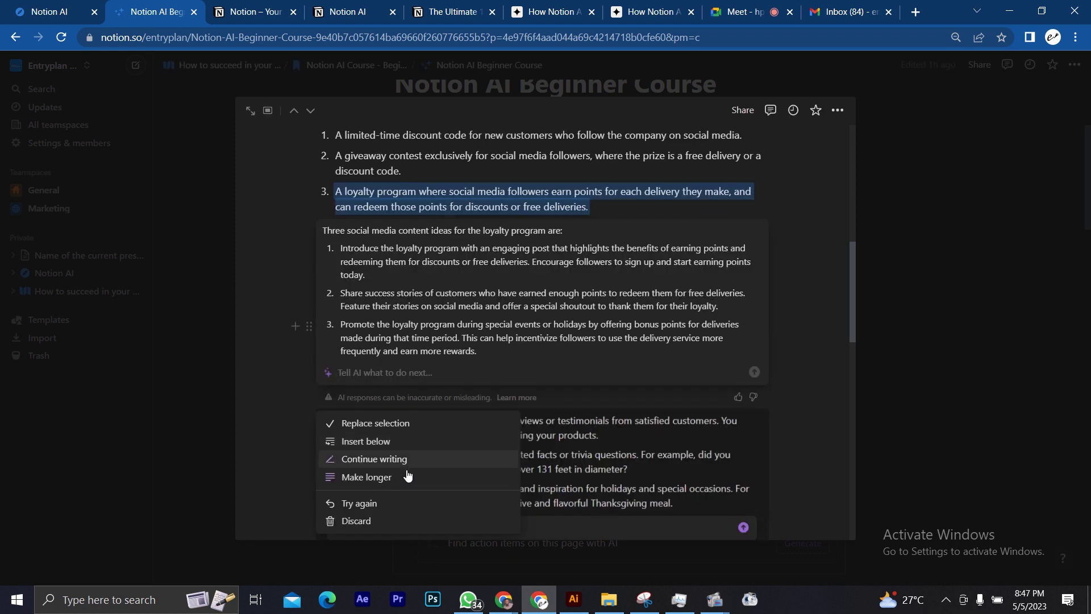
{"action": "left_click", "coordinate": [398, 527]}
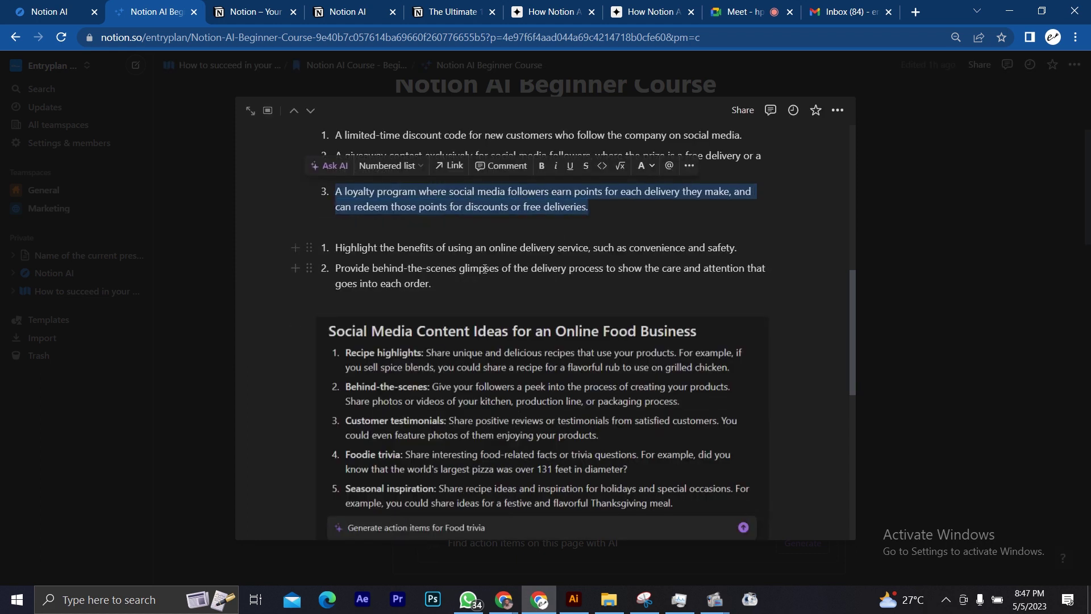
Step: Delete all the generated delivery company content and the leftover empty line between the Notion AI Mind paragraph and the example image
{"action": "left_click", "coordinate": [448, 284]}
{"action": "left_click_drag", "start_coordinate": [406, 243], "coordinate": [317, 252]}
{"action": "key", "text": "BackSpace"}
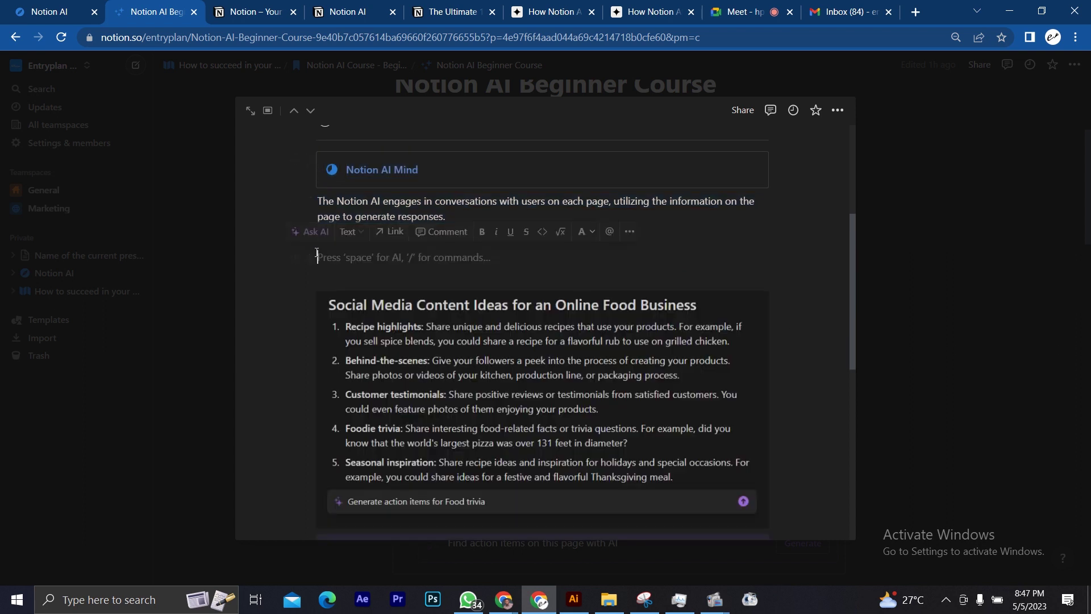
{"action": "key", "text": "BackSpace"}
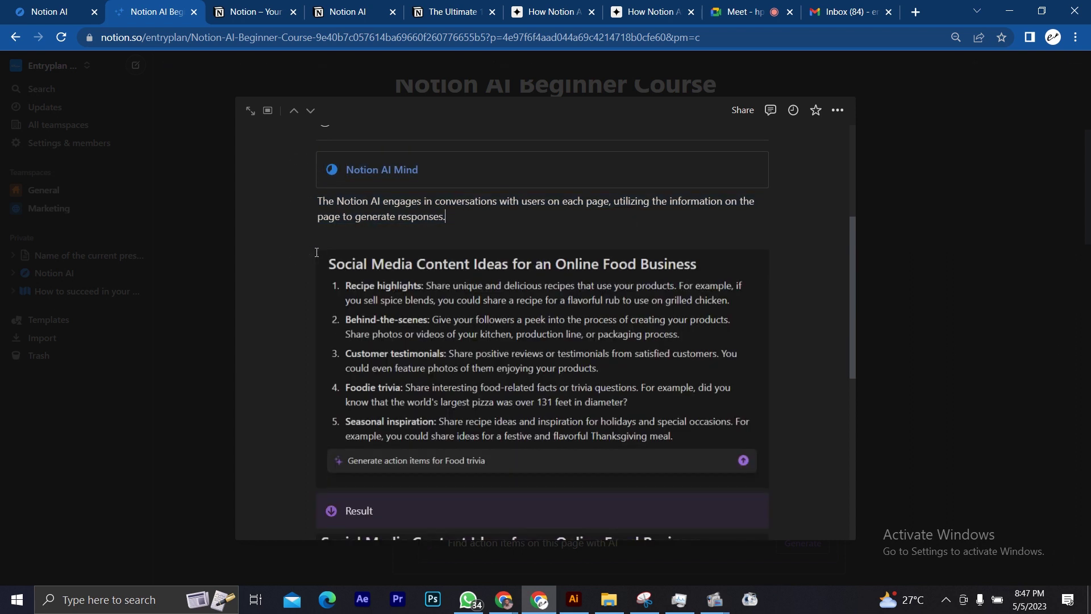
{"action": "scroll", "coordinate": [420, 240], "scroll_direction": "up", "scroll_amount": 1}
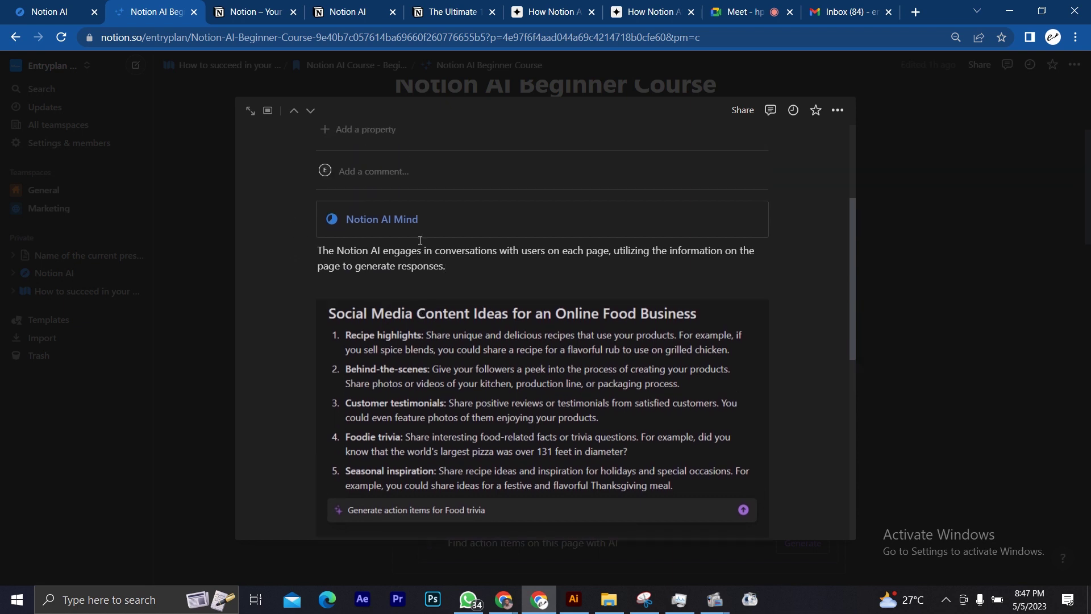
{"action": "scroll", "coordinate": [420, 240], "scroll_direction": "up", "scroll_amount": 2}
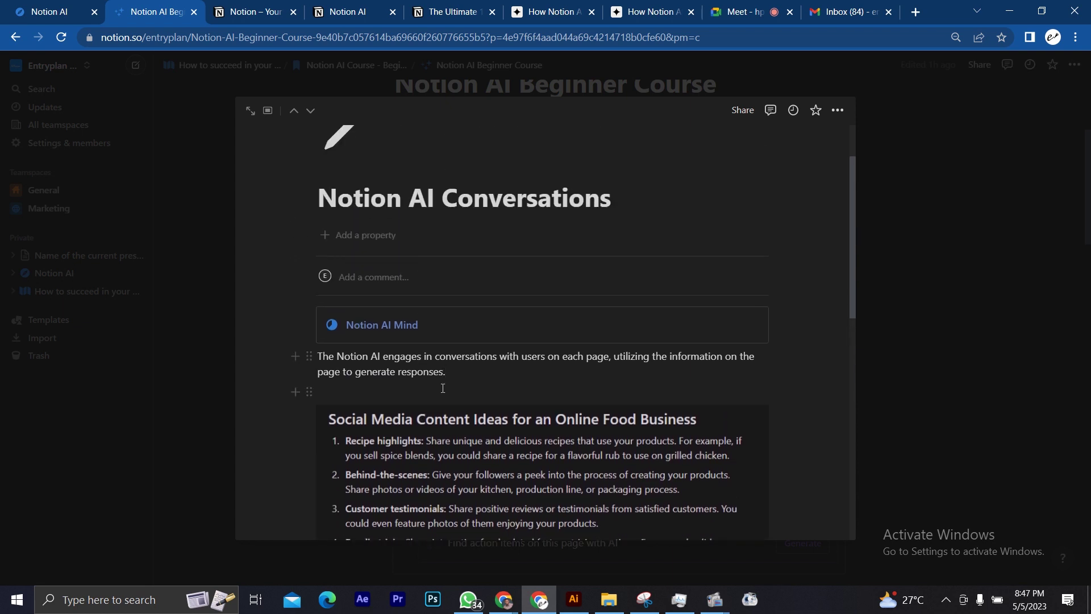
{"action": "scroll", "coordinate": [460, 378], "scroll_direction": "up", "scroll_amount": 1}
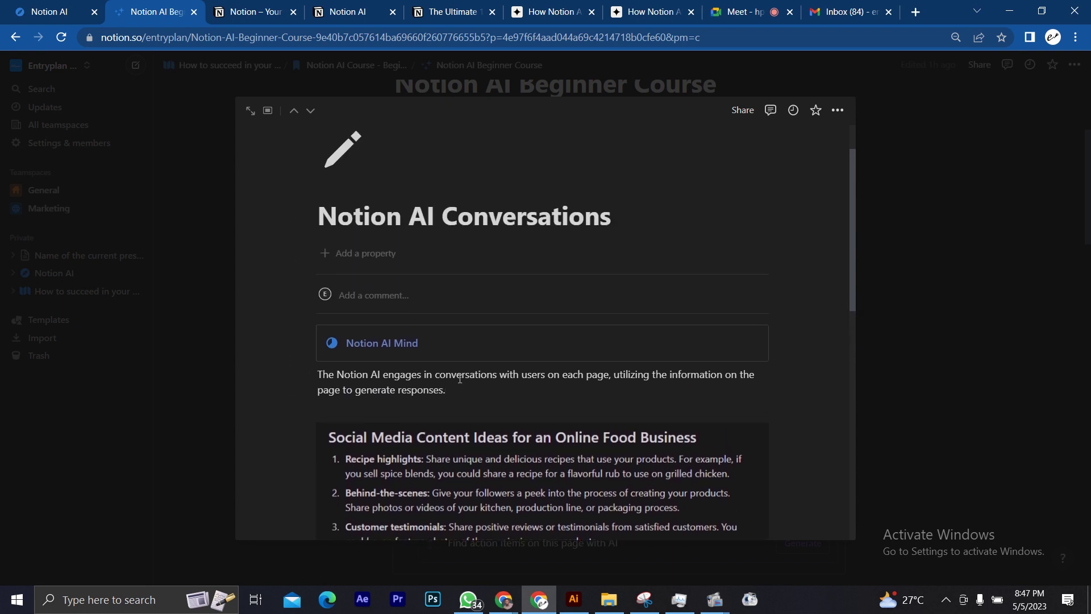
{"action": "scroll", "coordinate": [460, 379], "scroll_direction": "down", "scroll_amount": 10}
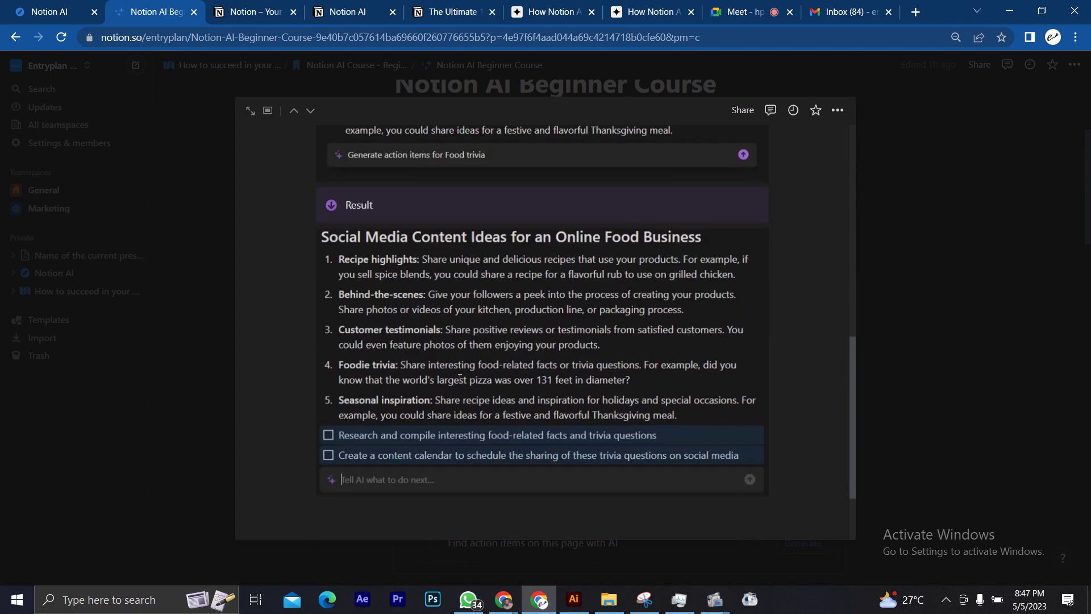